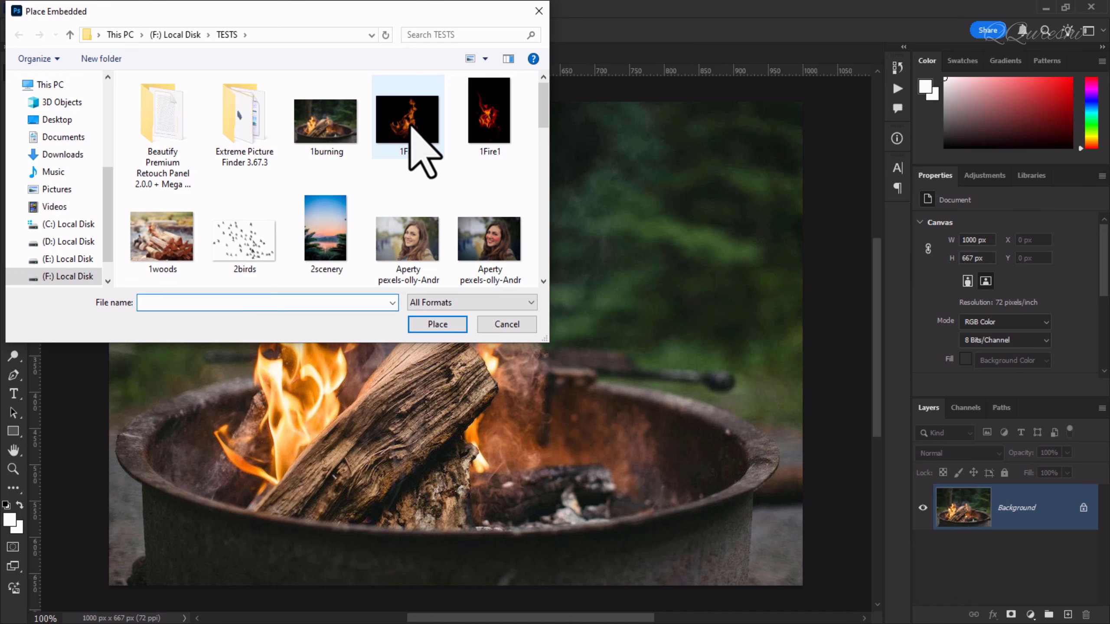
Step: Place the 1Fire image as an embedded layer over the campfire photo at its default size and position
{"action": "left_click", "coordinate": [411, 128]}
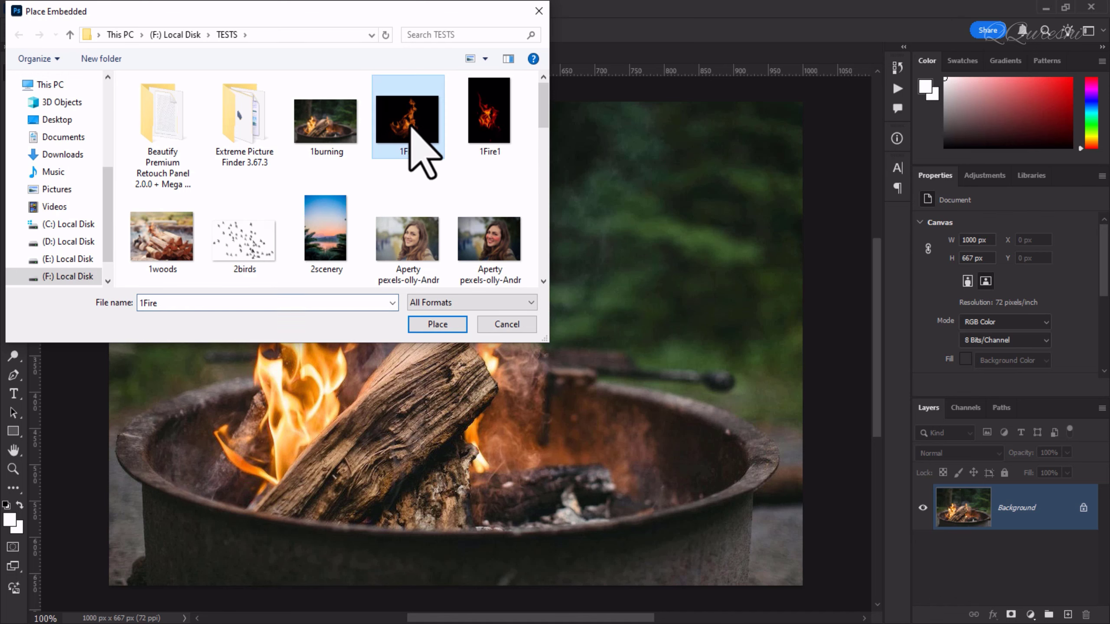
{"action": "left_click", "coordinate": [437, 324]}
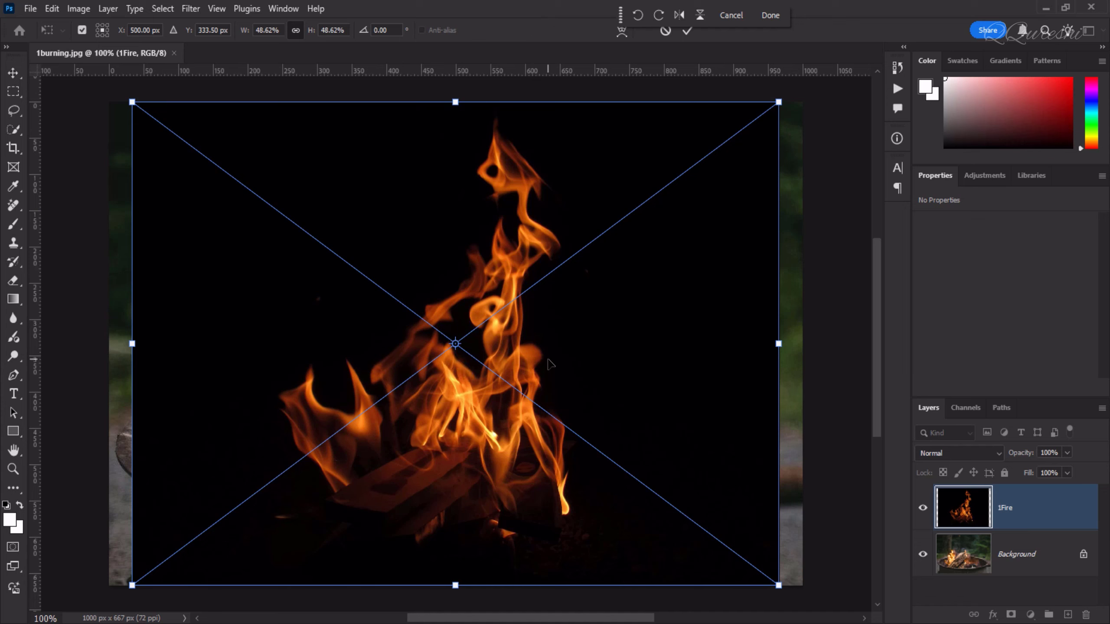
{"action": "key", "text": "Return"}
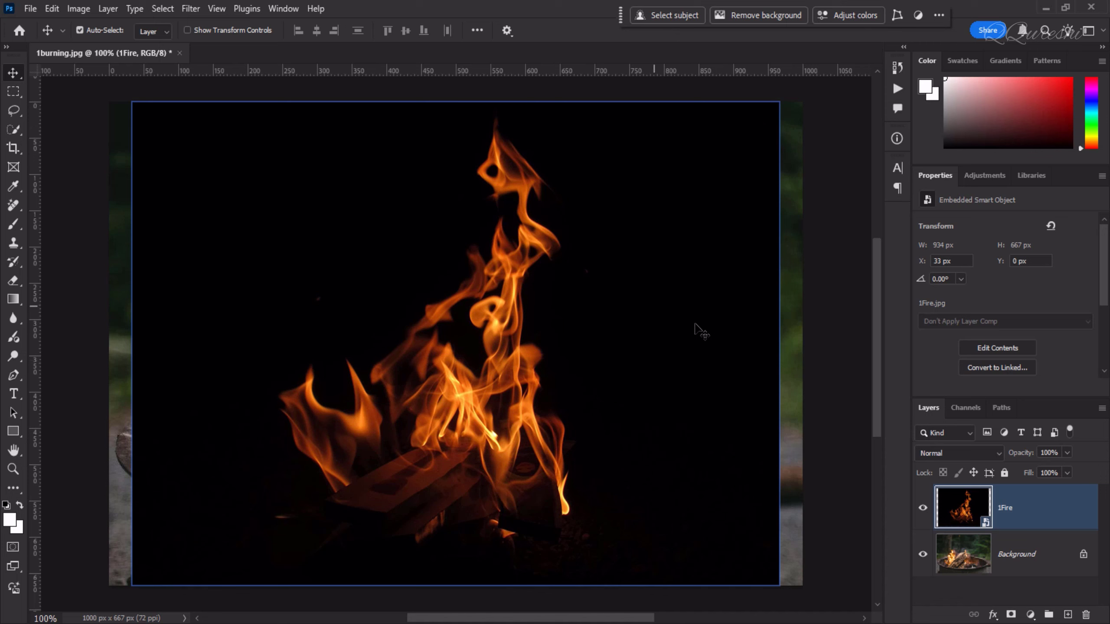
Step: Set the 1Fire layer's blend mode to Screen and move the flames to X 103 px, Y -47 px
{"action": "key", "text": "alt+shift+s"}
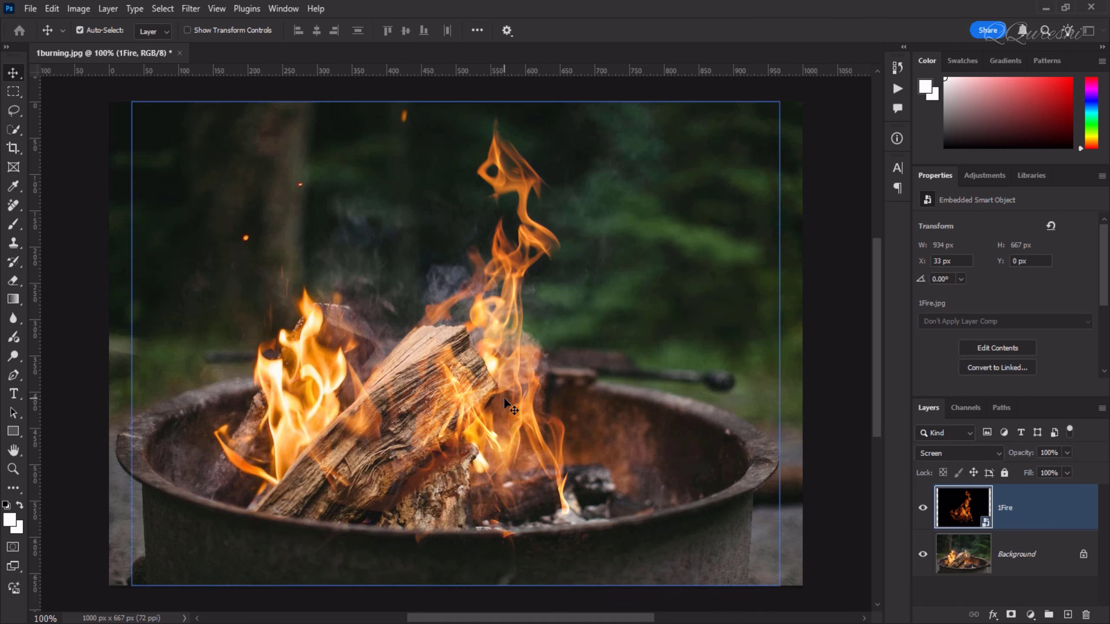
{"action": "left_click_drag", "start_coordinate": [502, 396], "coordinate": [556, 364]}
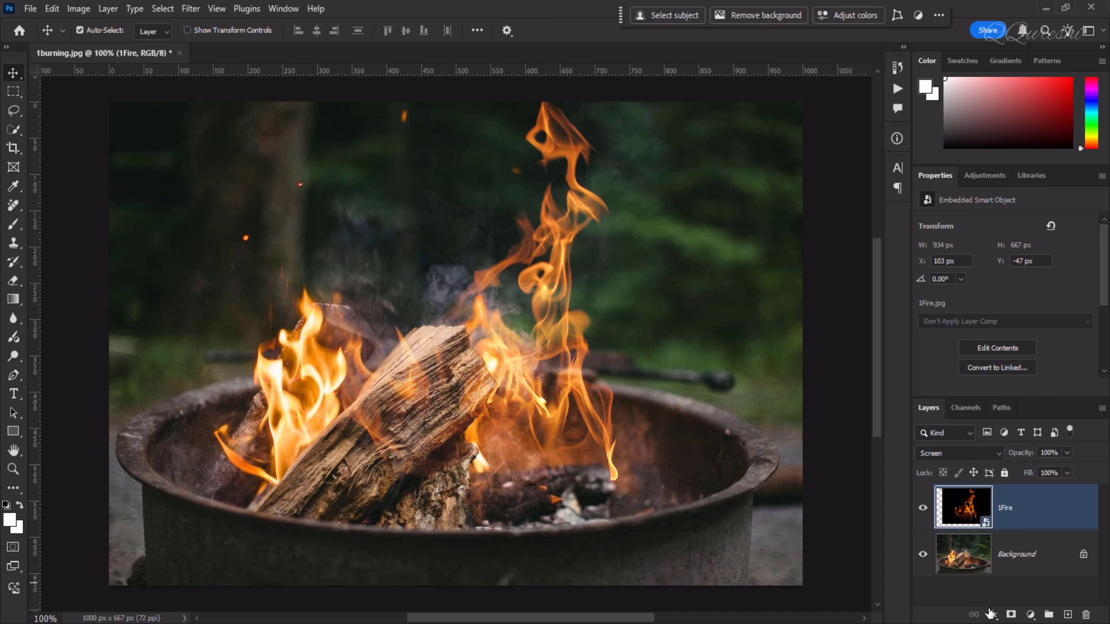
Step: Add a layer mask to the 1Fire layer and brush black over the stray flame tips at the base of the fire
{"action": "left_click", "coordinate": [1013, 615]}
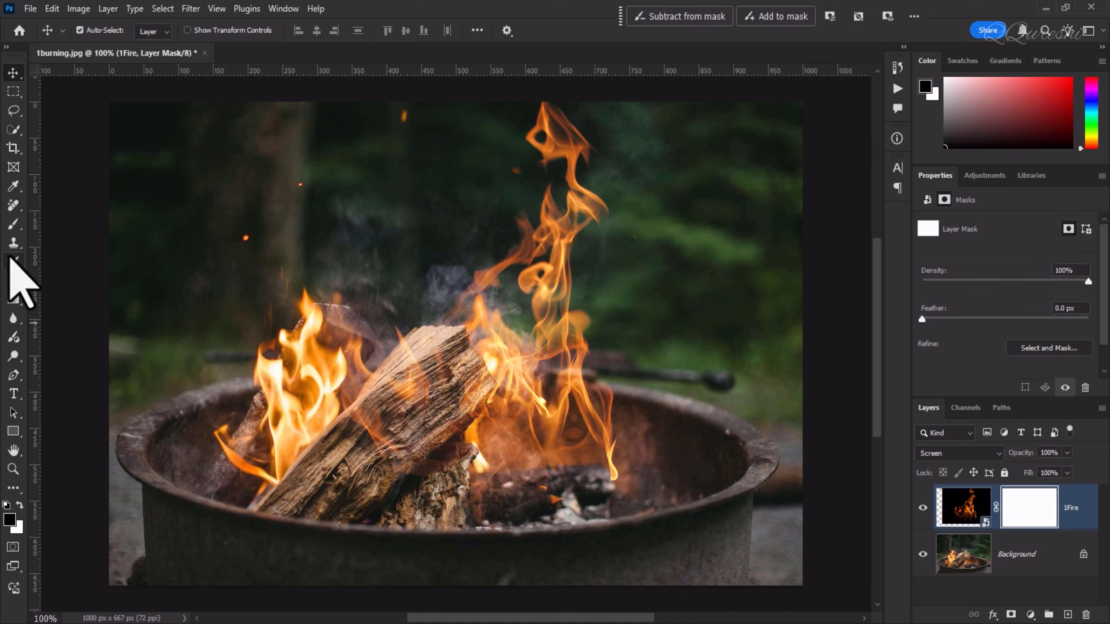
{"action": "left_click", "coordinate": [12, 226]}
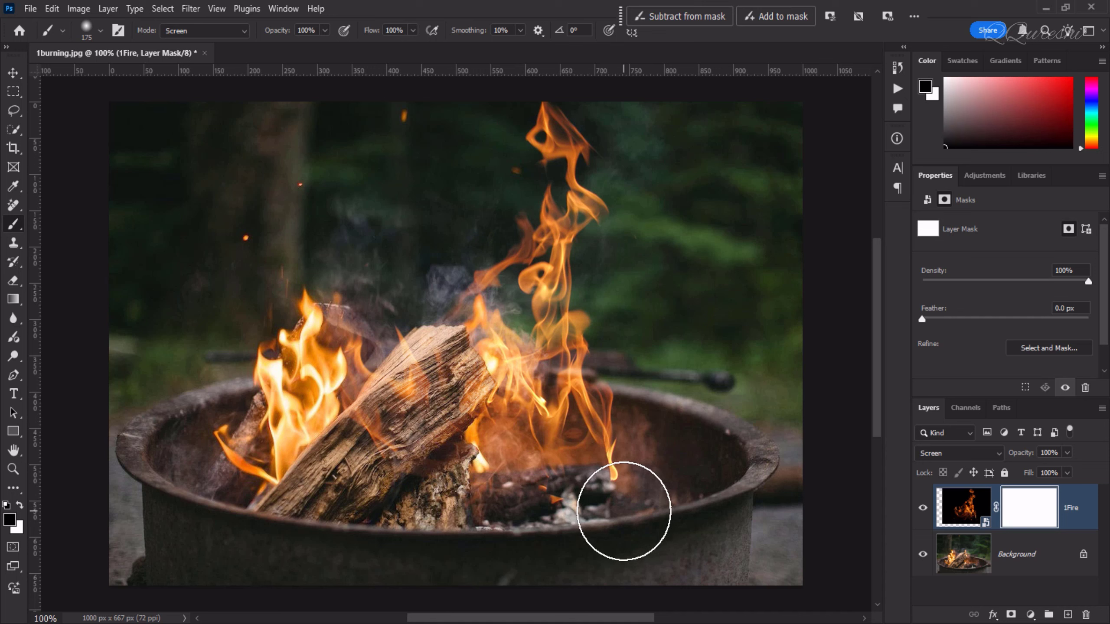
{"action": "key", "text": "x"}
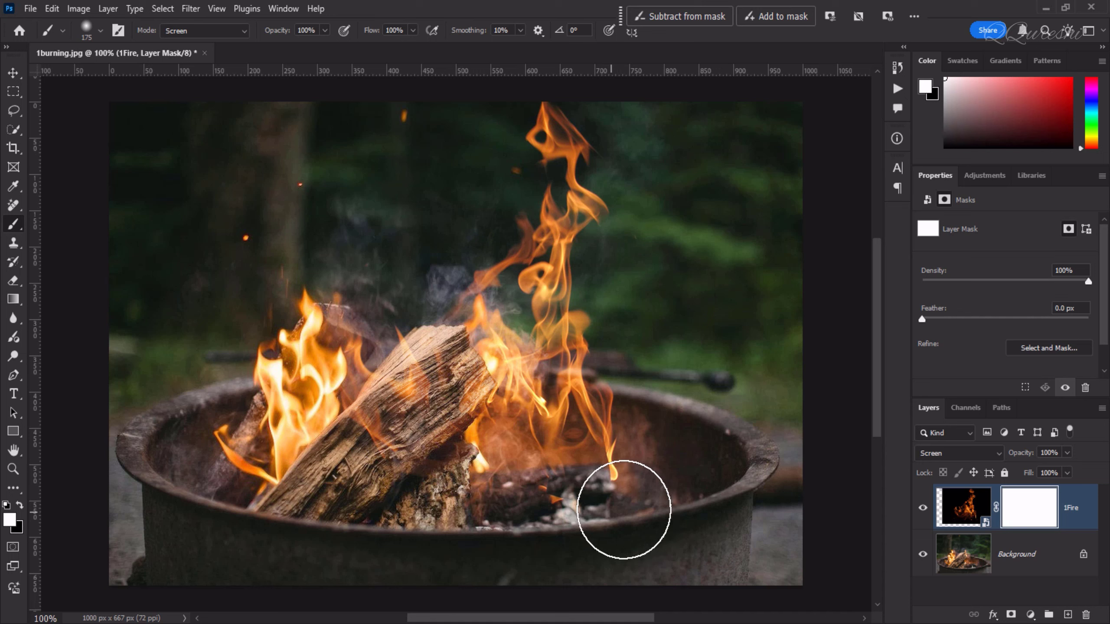
{"action": "key", "text": "x"}
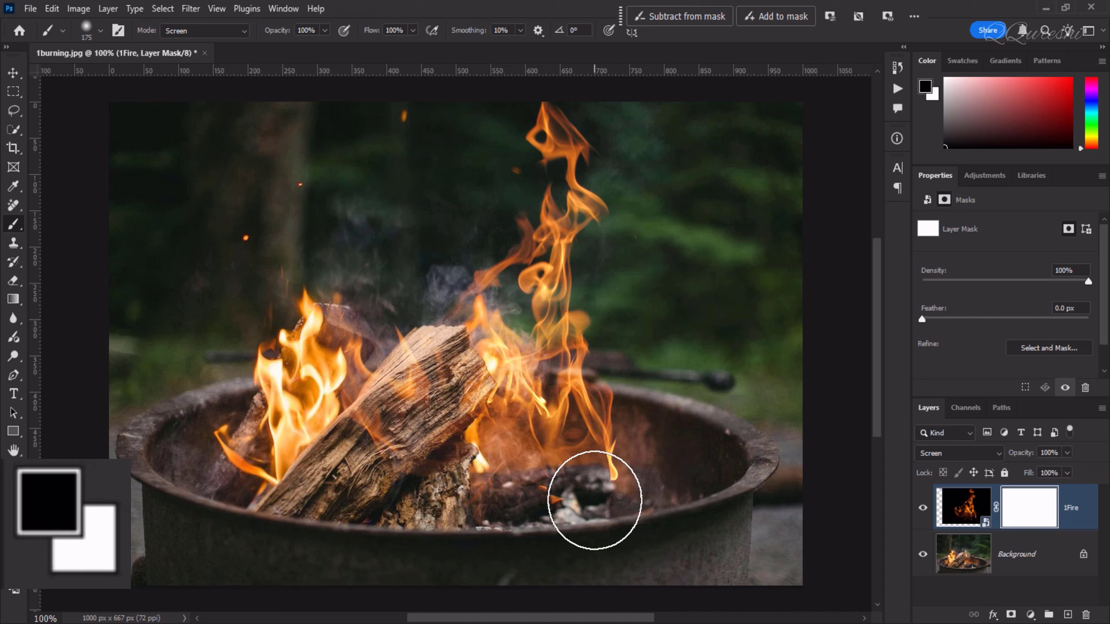
{"action": "left_click", "coordinate": [611, 499]}
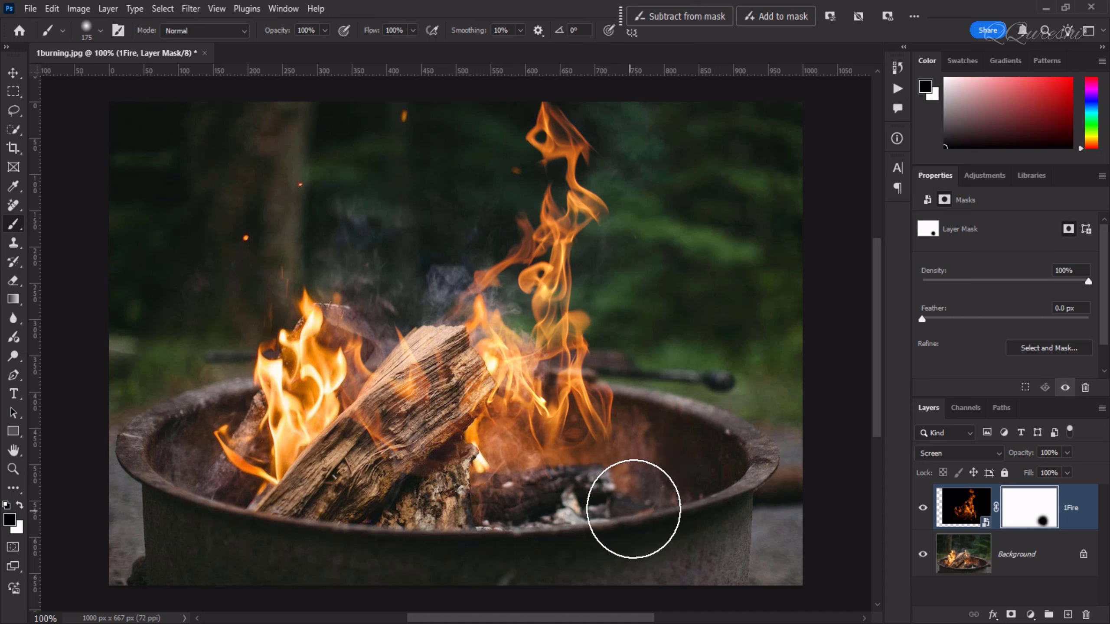
{"action": "mouse_move", "coordinate": [452, 553]}
{"action": "left_mouse_down"}
{"action": "mouse_move", "coordinate": [438, 557]}
{"action": "mouse_move", "coordinate": [645, 540]}
{"action": "left_mouse_up"}
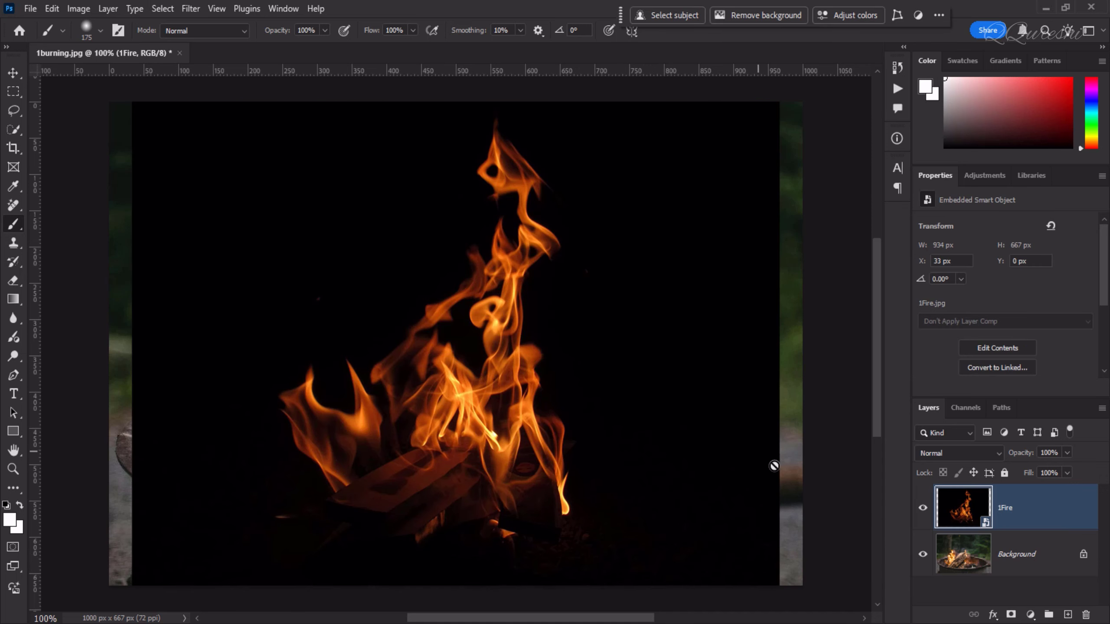
Step: Unlock the Background layer and select it together with the 1Fire layer
{"action": "left_click", "coordinate": [1084, 556]}
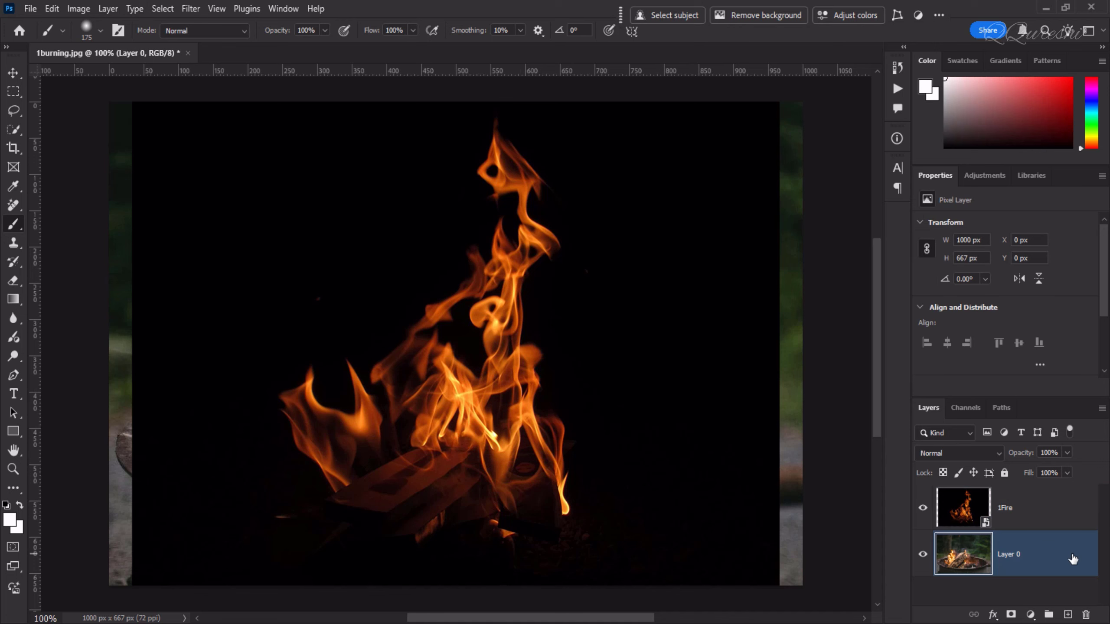
{"action": "left_click", "coordinate": [1026, 512], "text": "shift"}
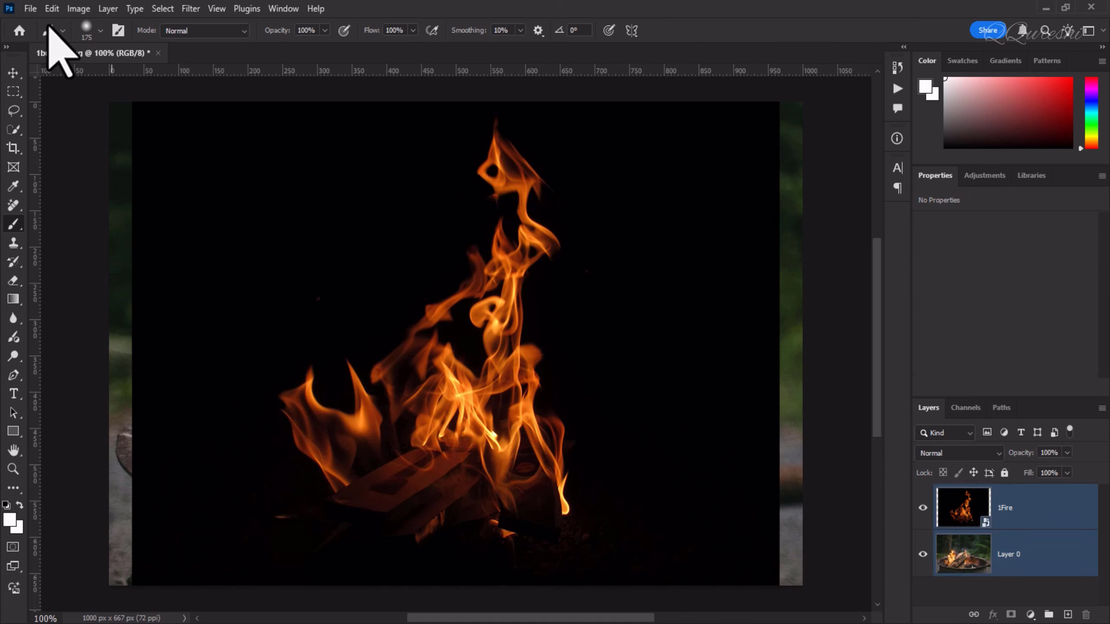
{"action": "left_click", "coordinate": [52, 8]}
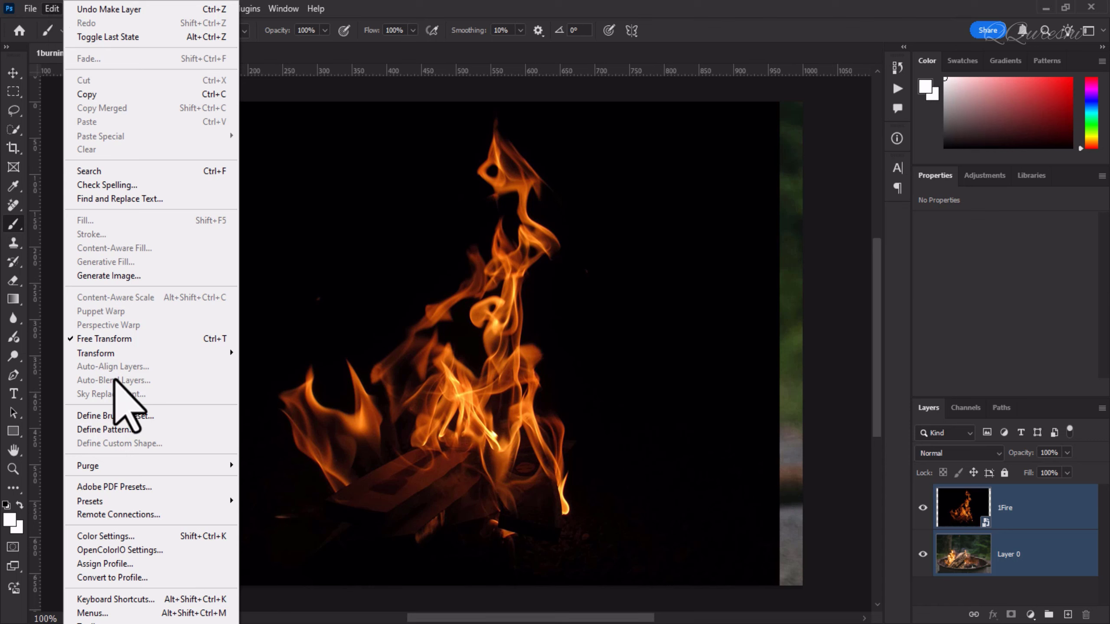
Step: Rasterize the 1Fire smart object into a regular pixel layer
{"action": "left_click", "coordinate": [1038, 515]}
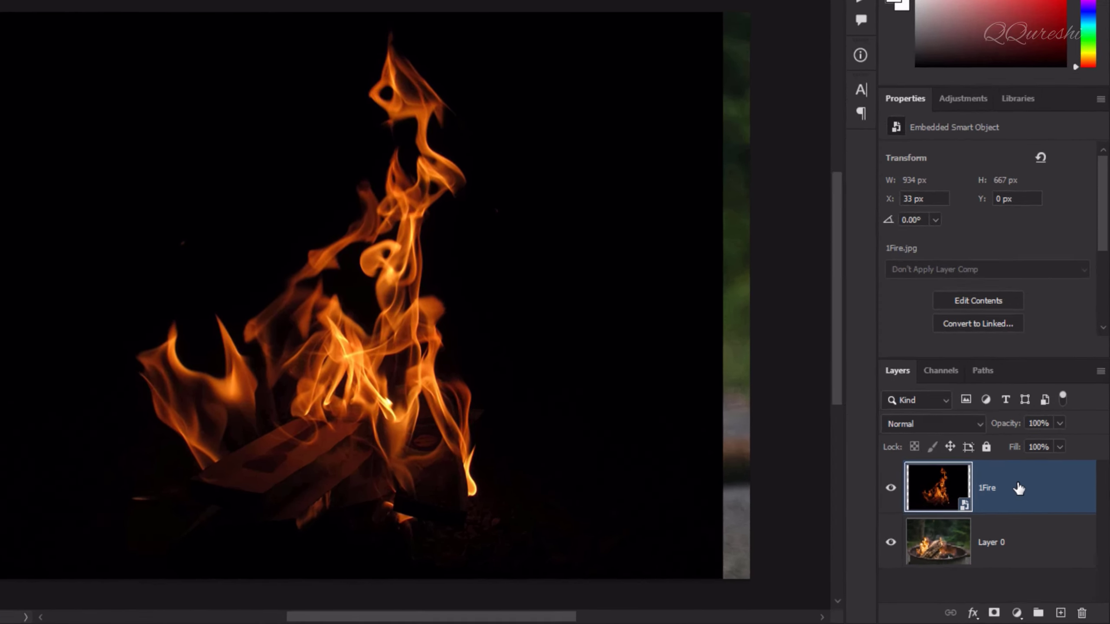
{"action": "right_click", "coordinate": [1030, 509]}
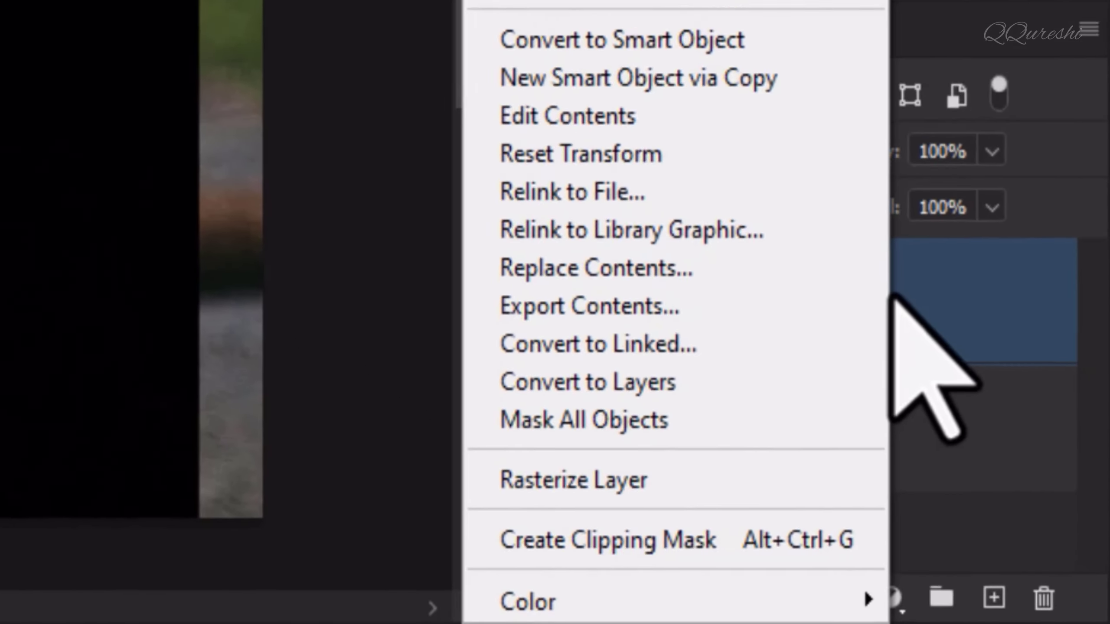
{"action": "left_click", "coordinate": [636, 457]}
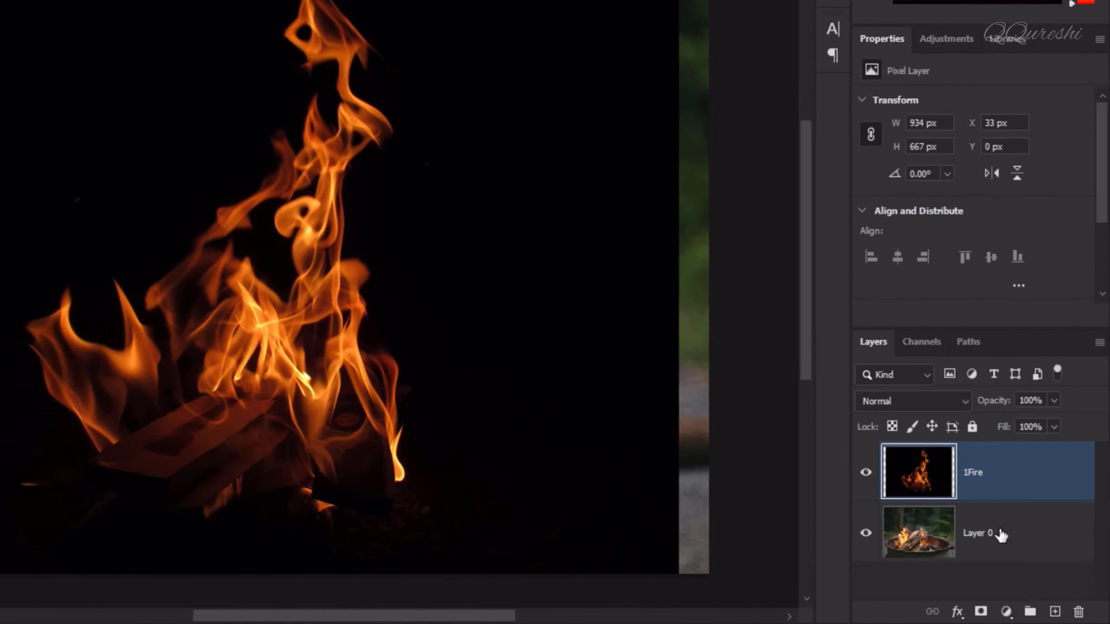
Step: Auto-blend the 1Fire layer with Layer 0 using the Stack Images method
{"action": "left_click", "coordinate": [848, 409], "text": "shift"}
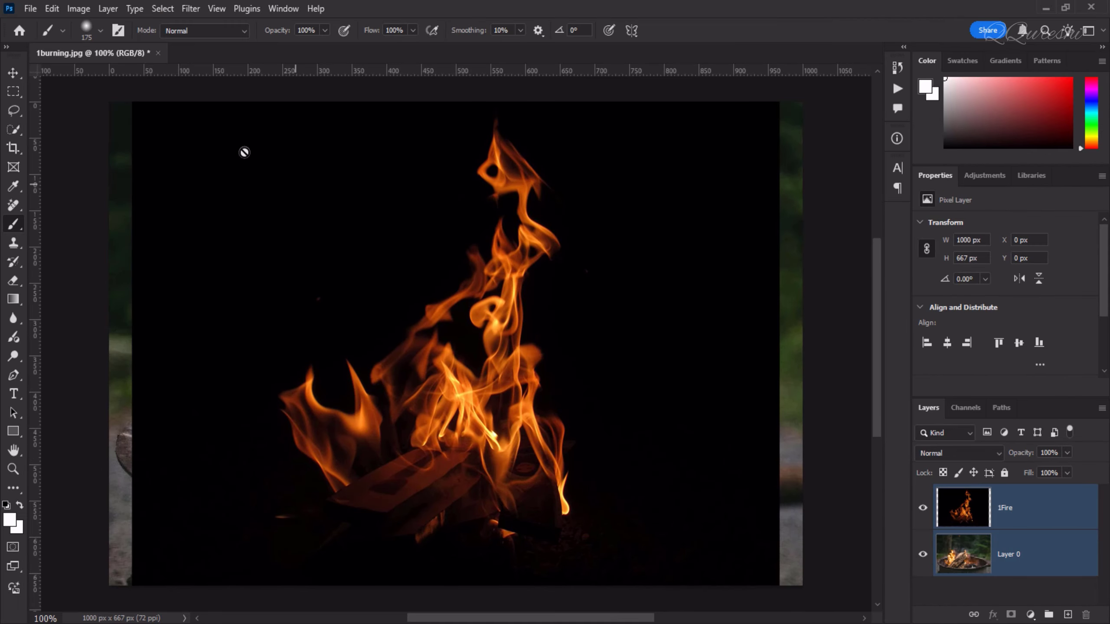
{"action": "left_click", "coordinate": [52, 8]}
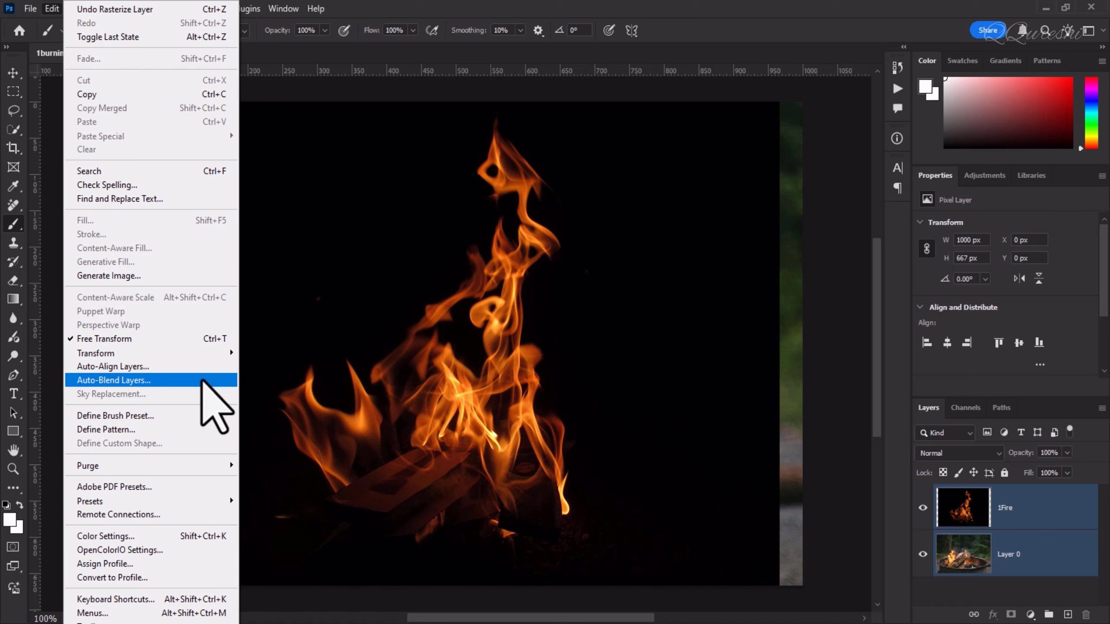
{"action": "left_click", "coordinate": [202, 381]}
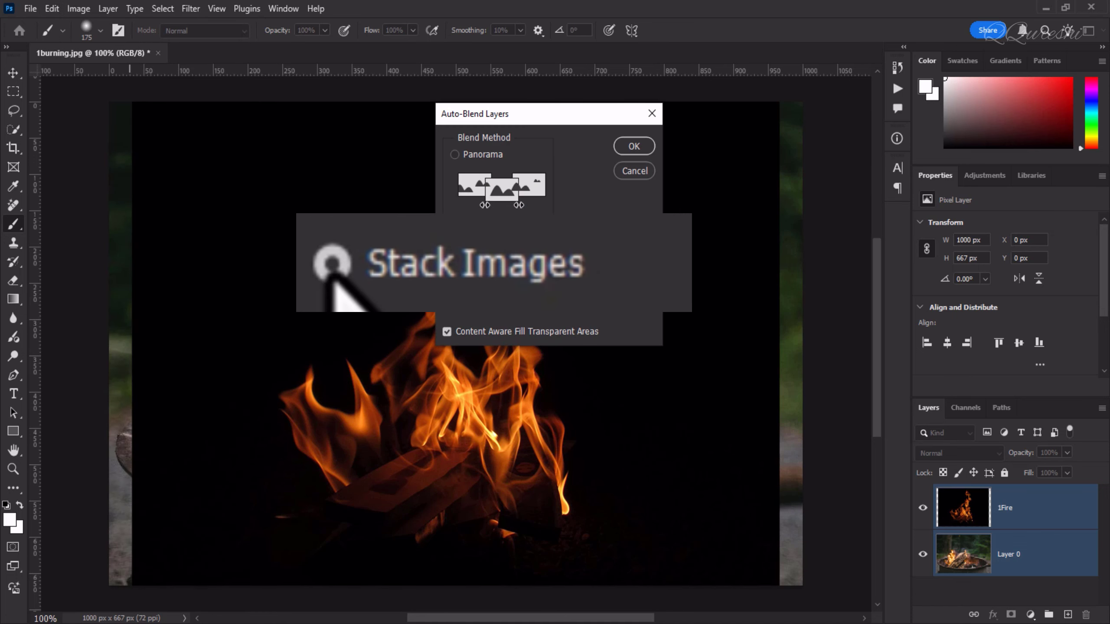
{"action": "left_click", "coordinate": [454, 225]}
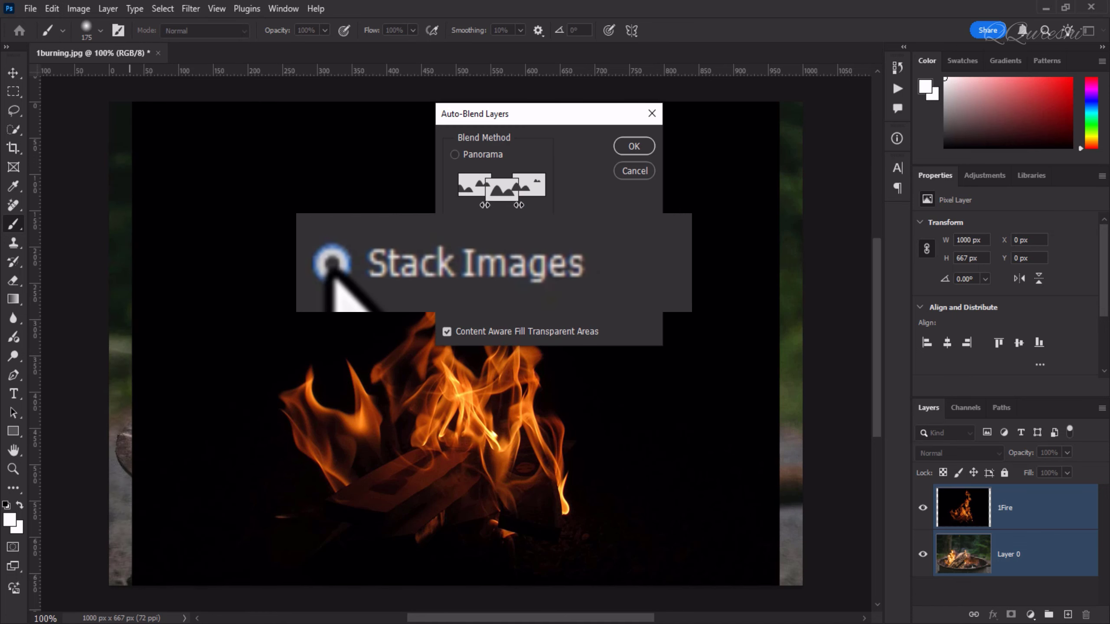
{"action": "left_click", "coordinate": [634, 147]}
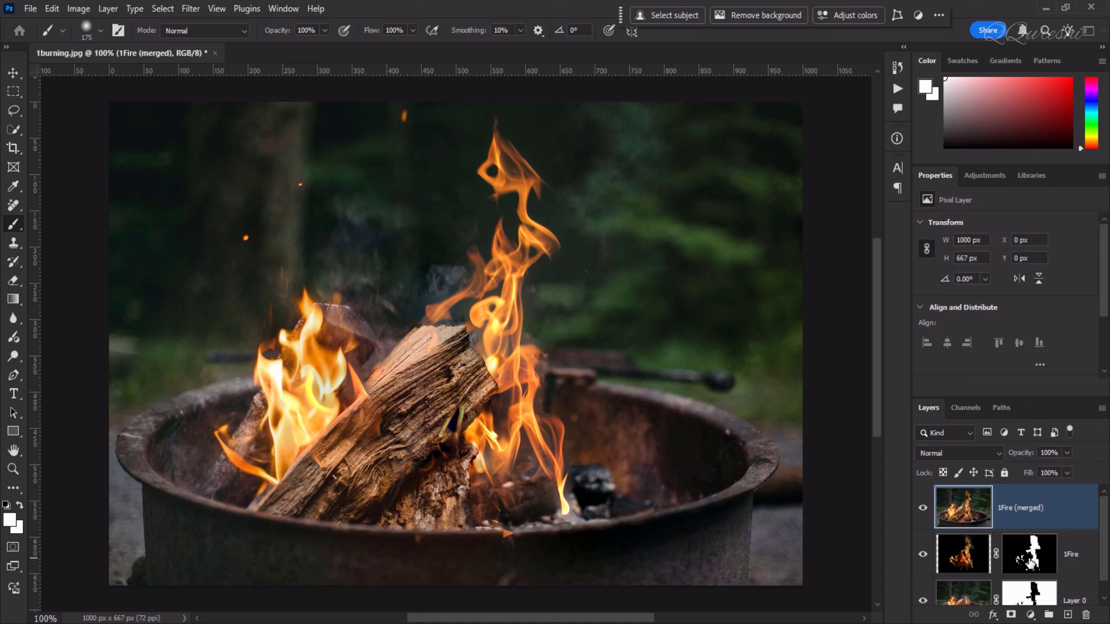
Step: Hide the 1Fire (merged) layer, try painting black on the 1Fire layer's mask near the lower flame tip, and undo the stroke
{"action": "left_click", "coordinate": [922, 508]}
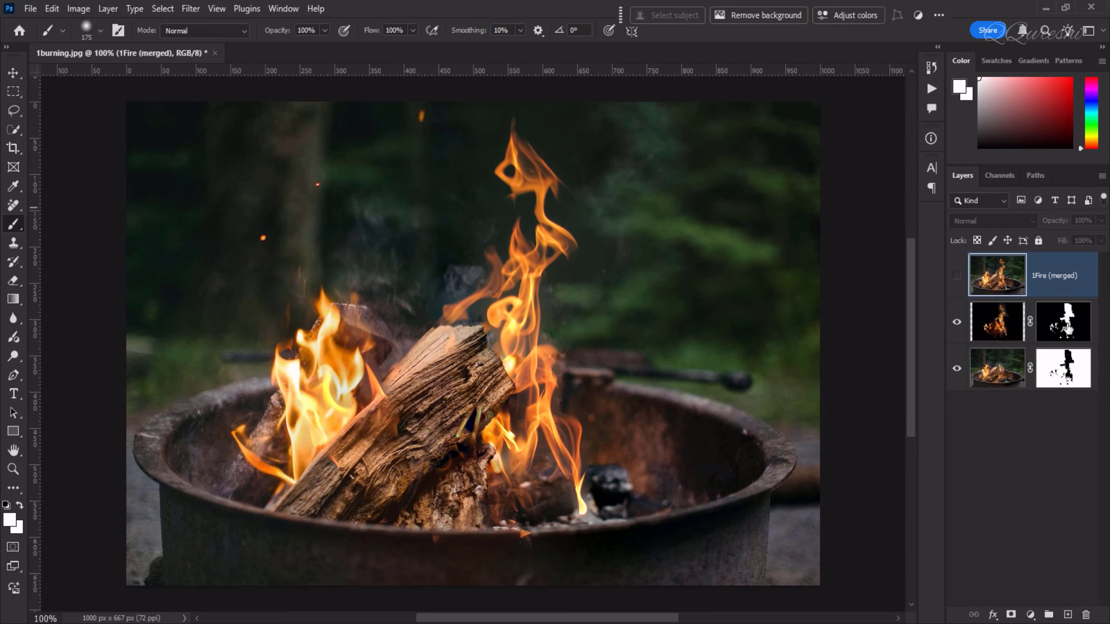
{"action": "left_click", "coordinate": [1069, 329]}
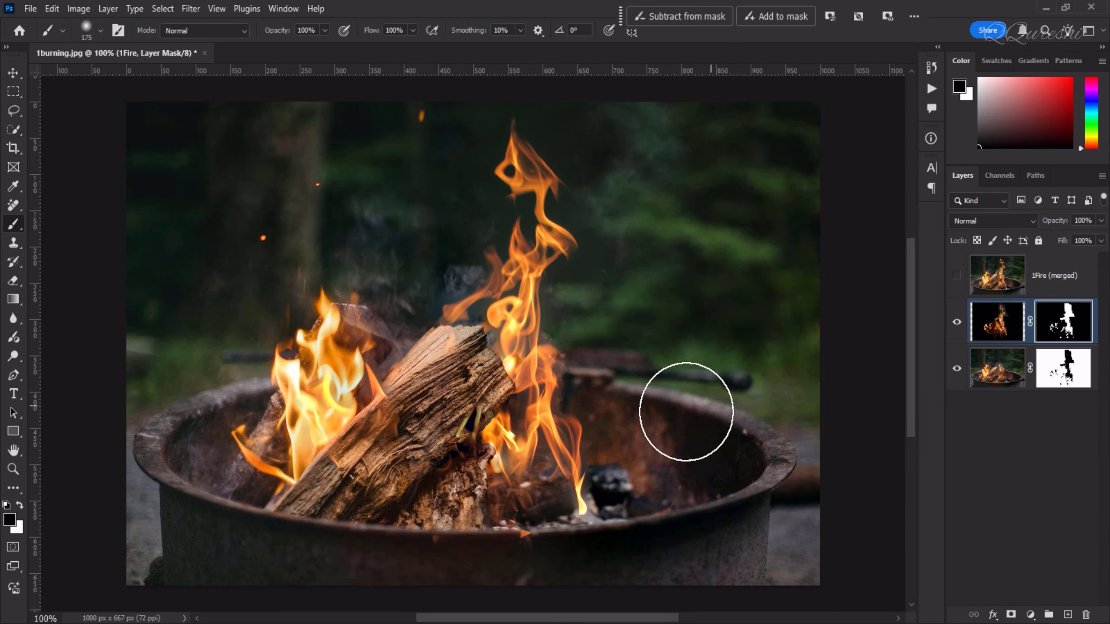
{"action": "mouse_move", "coordinate": [590, 525]}
{"action": "left_mouse_down"}
{"action": "mouse_move", "coordinate": [617, 518]}
{"action": "mouse_move", "coordinate": [582, 527]}
{"action": "mouse_move", "coordinate": [604, 514]}
{"action": "left_mouse_up"}
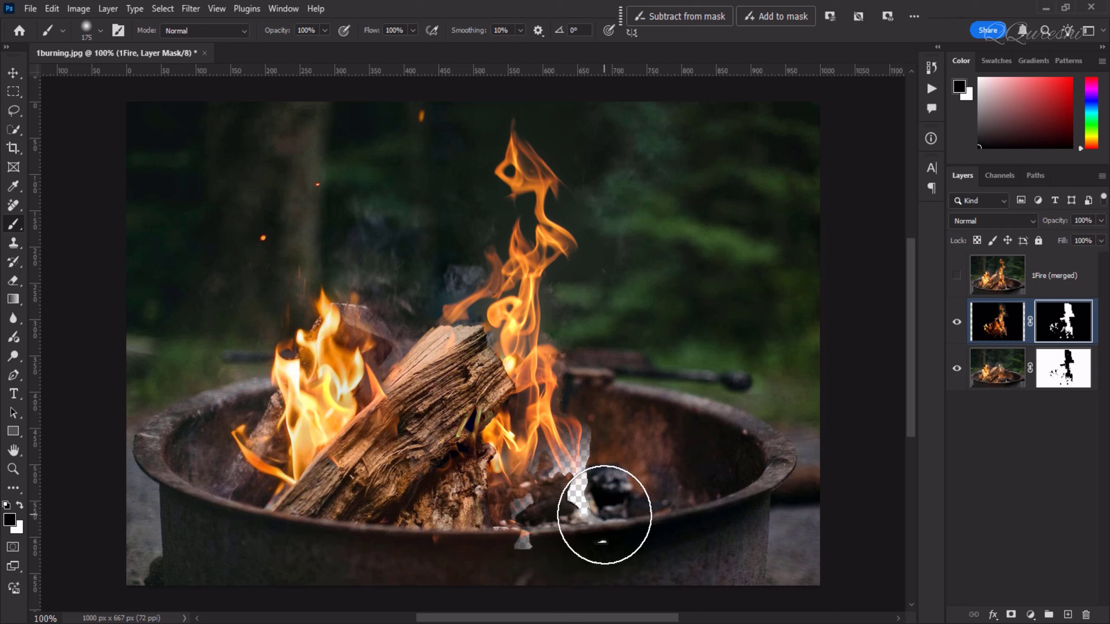
{"action": "key", "text": "ctrl+z"}
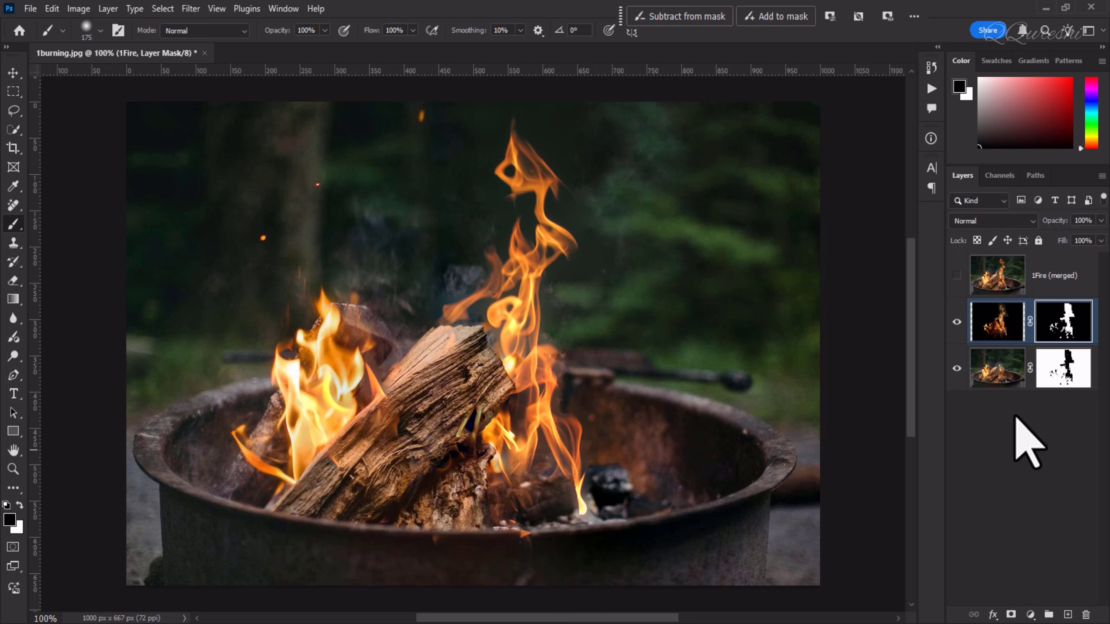
Step: Try painting black on Layer 0's mask below the flame tip and undo the stroke
{"action": "left_click", "coordinate": [1063, 368]}
{"action": "left_click", "coordinate": [608, 527]}
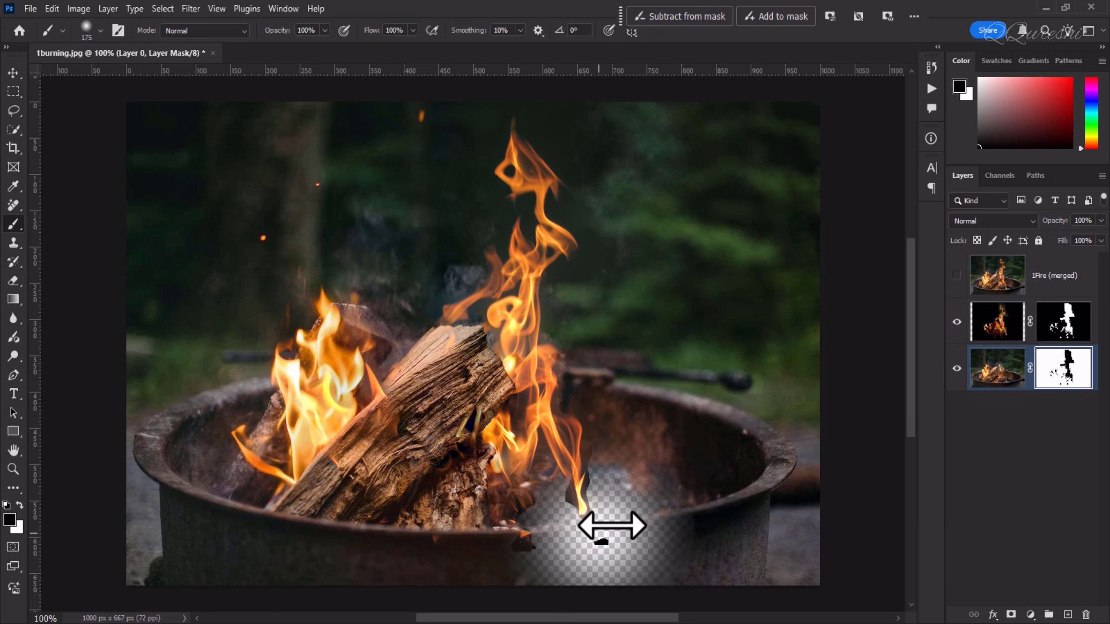
{"action": "key", "text": "ctrl+z"}
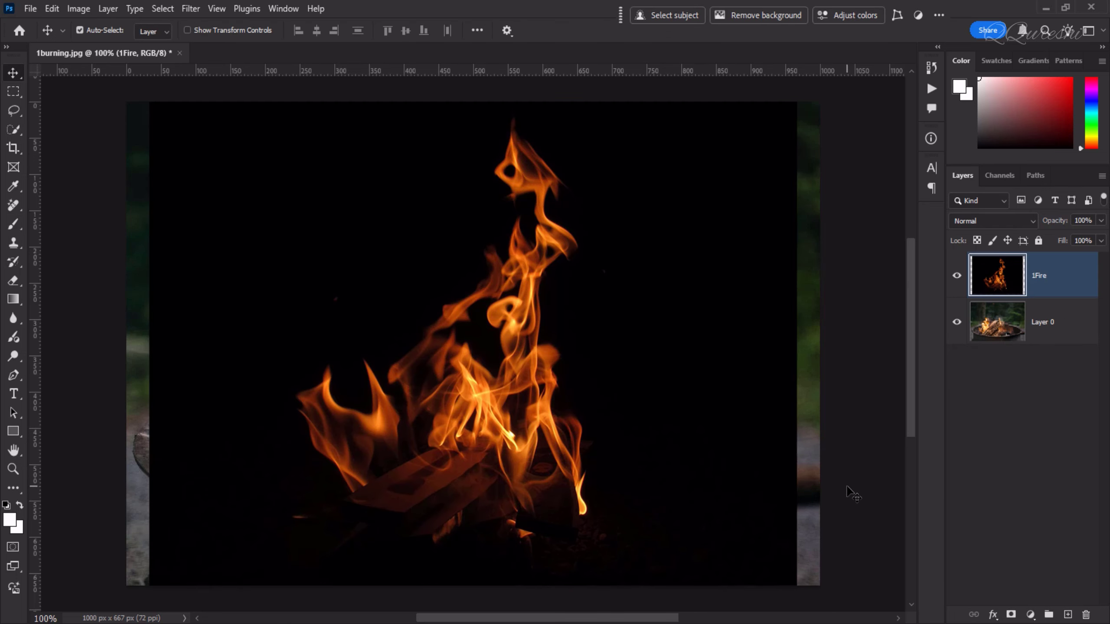
Step: Set the rasterized 1Fire layer's blend mode to Screen and move the flames slightly upward over the logs
{"action": "key", "text": "alt+shift+s"}
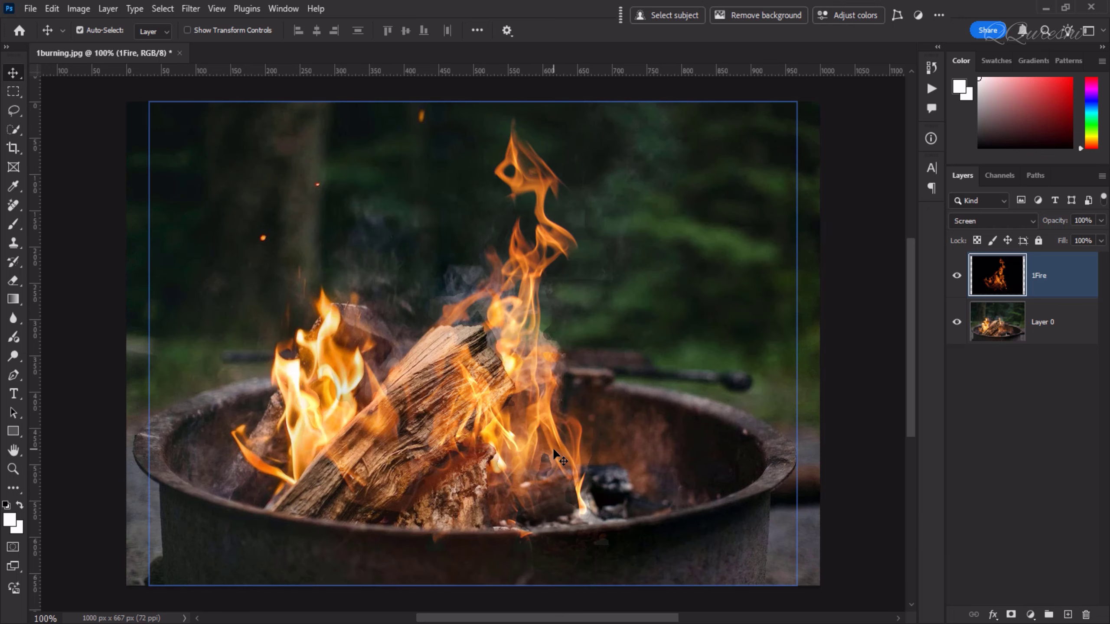
{"action": "left_click_drag", "start_coordinate": [554, 437], "coordinate": [553, 418]}
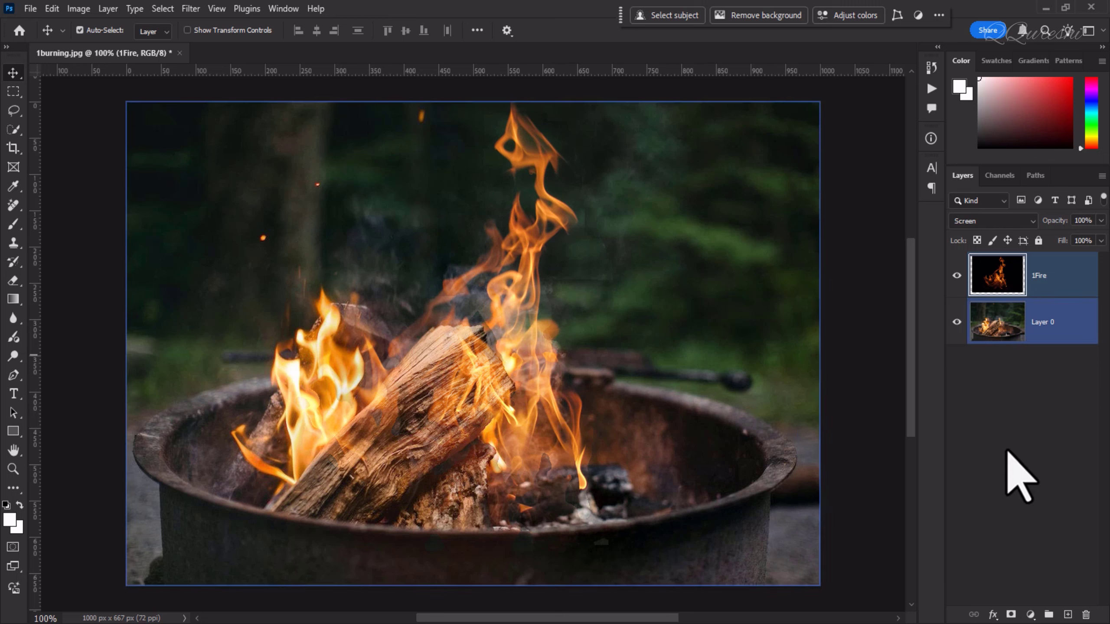
Step: Add a layer mask to the 1Fire layer and paint out the lower flame tip with a black Normal-mode brush
{"action": "left_click", "coordinate": [1012, 614]}
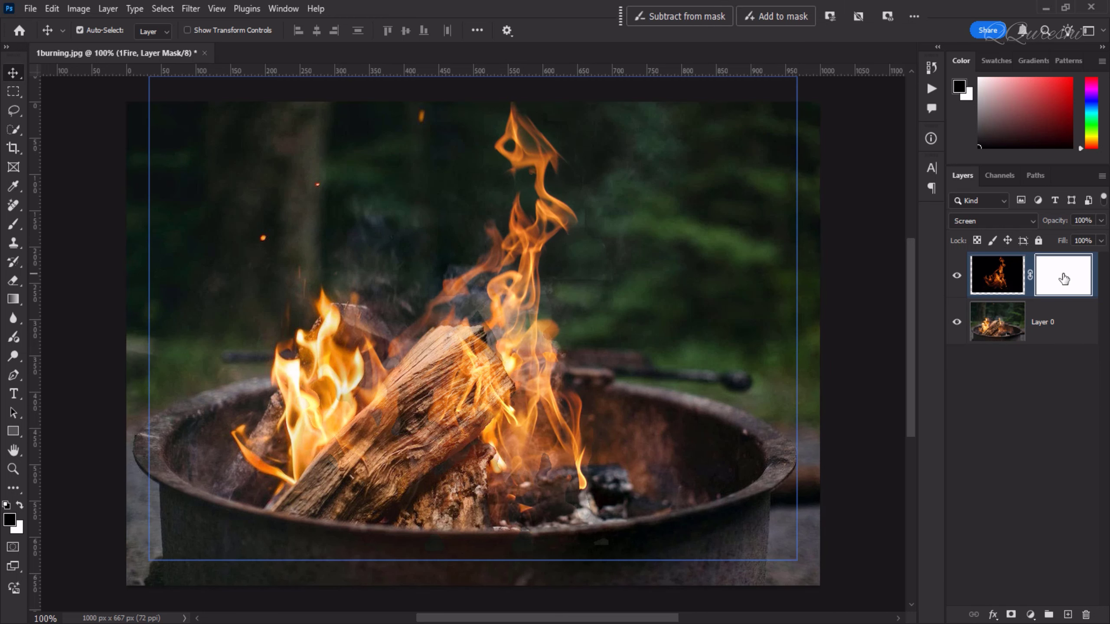
{"action": "left_click", "coordinate": [14, 223]}
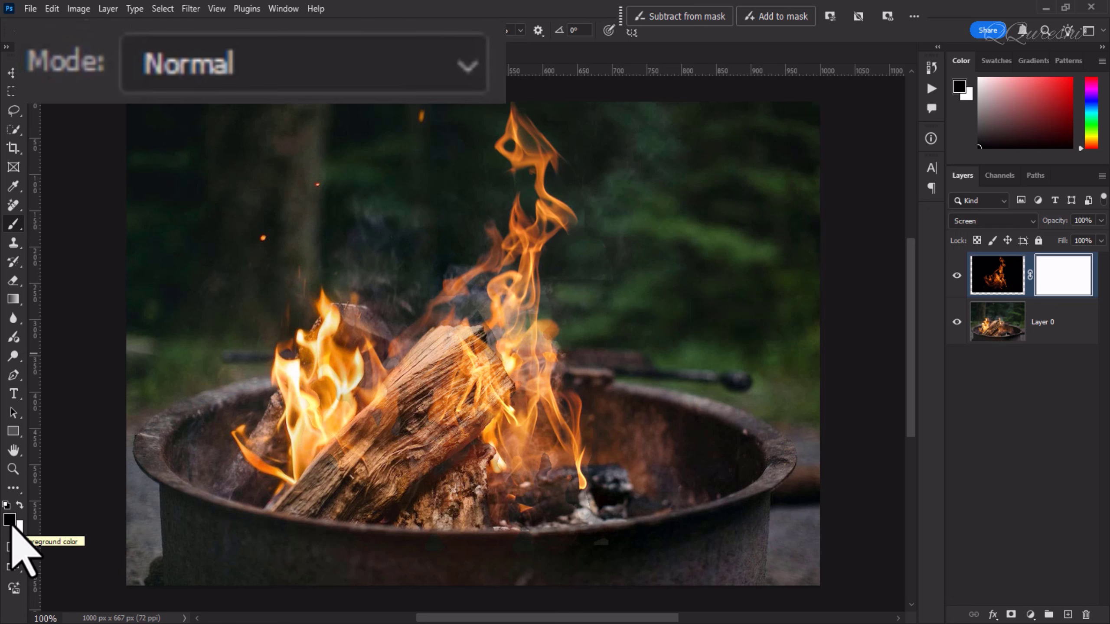
{"action": "mouse_move", "coordinate": [573, 524]}
{"action": "left_mouse_down"}
{"action": "mouse_move", "coordinate": [587, 524]}
{"action": "mouse_move", "coordinate": [579, 534]}
{"action": "mouse_move", "coordinate": [622, 518]}
{"action": "mouse_move", "coordinate": [600, 510]}
{"action": "mouse_move", "coordinate": [626, 528]}
{"action": "left_mouse_up"}
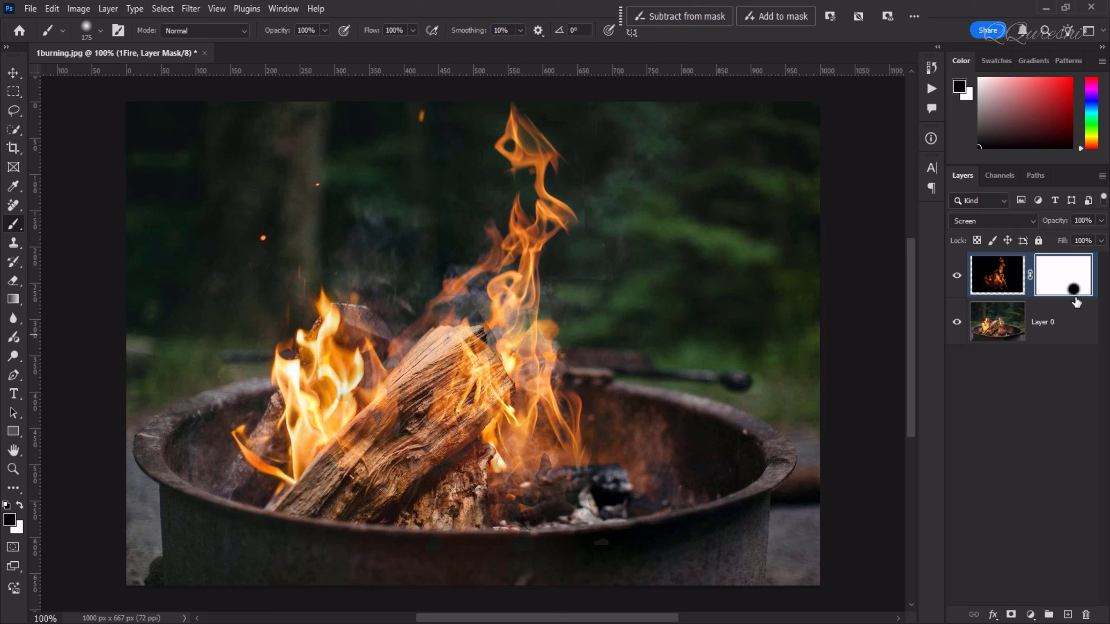
Step: Toggle the 1Fire layer mask off and on to compare the result, and delete the mask
{"action": "left_click", "coordinate": [1053, 279], "text": "shift"}
{"action": "left_click", "coordinate": [1053, 279], "text": "shift"}
{"action": "right_click", "coordinate": [1054, 279]}
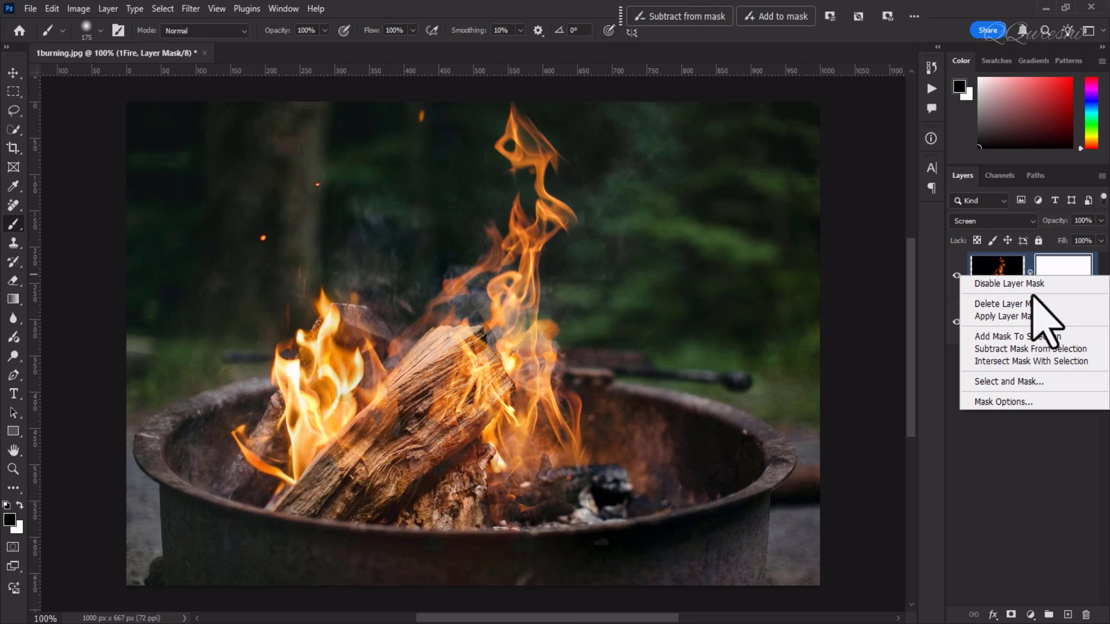
{"action": "left_click", "coordinate": [1032, 304]}
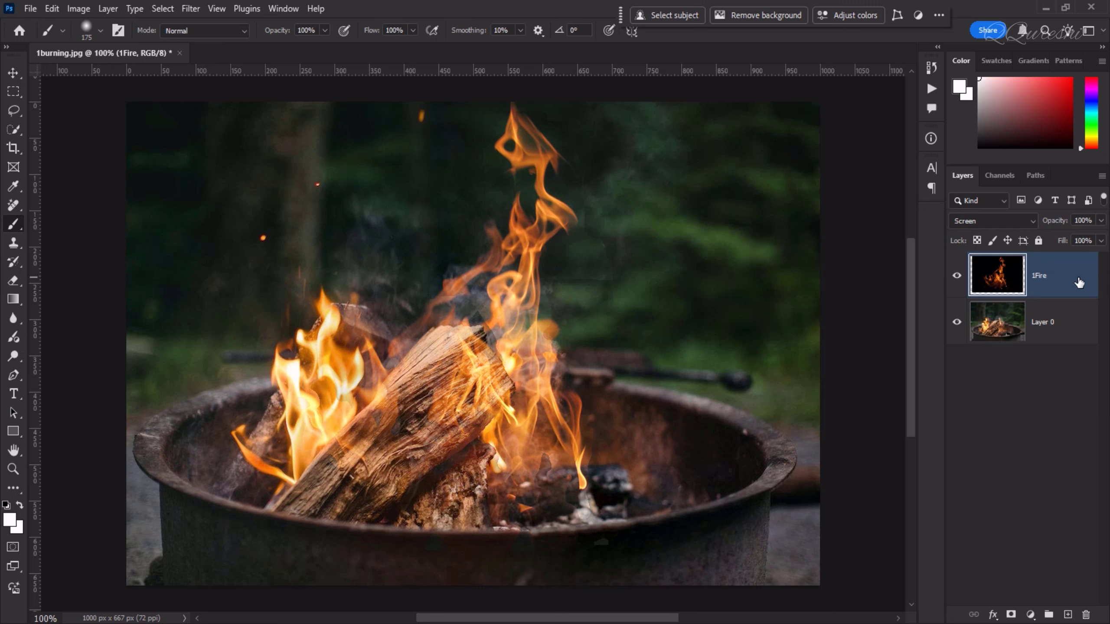
Step: Set the 1Fire layer's blend mode to Normal
{"action": "left_click", "coordinate": [988, 220]}
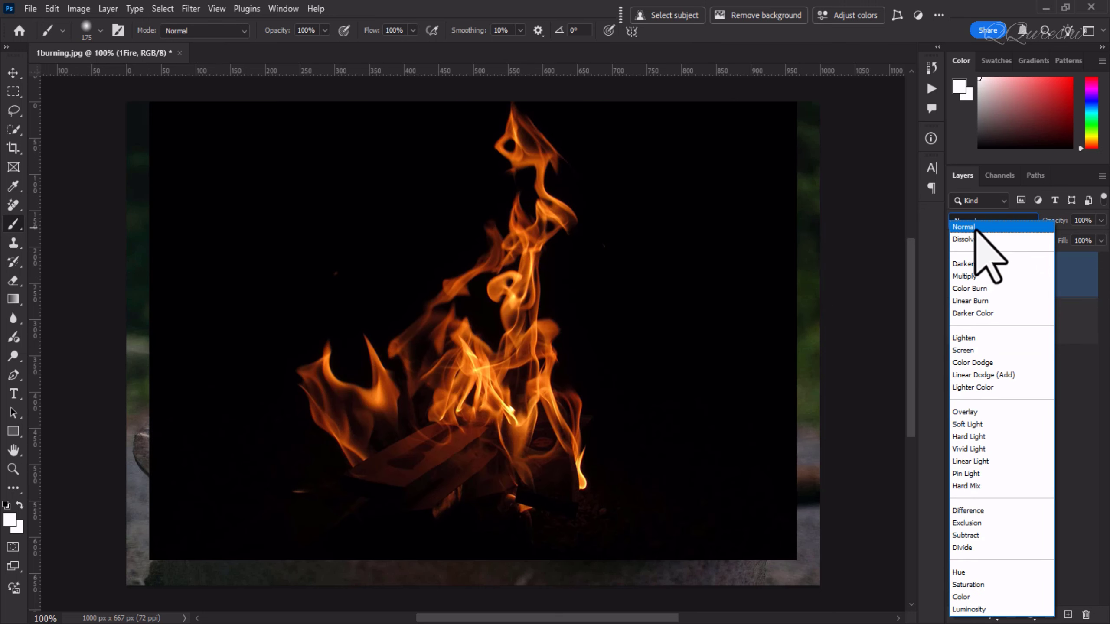
{"action": "left_click", "coordinate": [978, 225]}
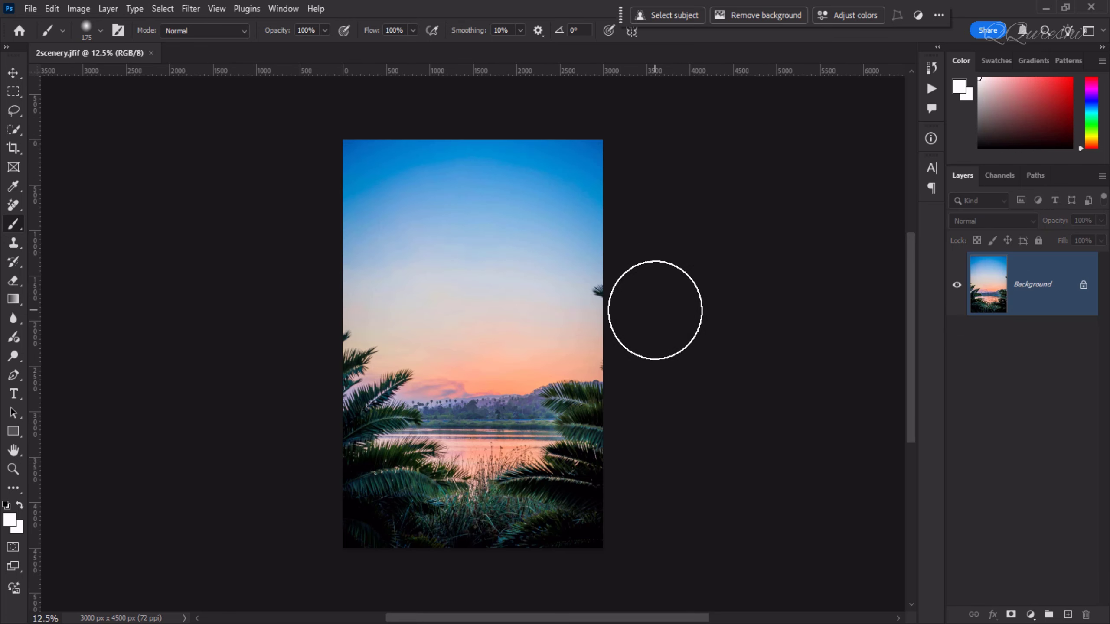
Step: Place the 2birds image as an embedded layer in 2scenery.jfif and move it up to the top edge of the sky
{"action": "scroll", "coordinate": [507, 428], "scroll_direction": "up", "scroll_amount": 1}
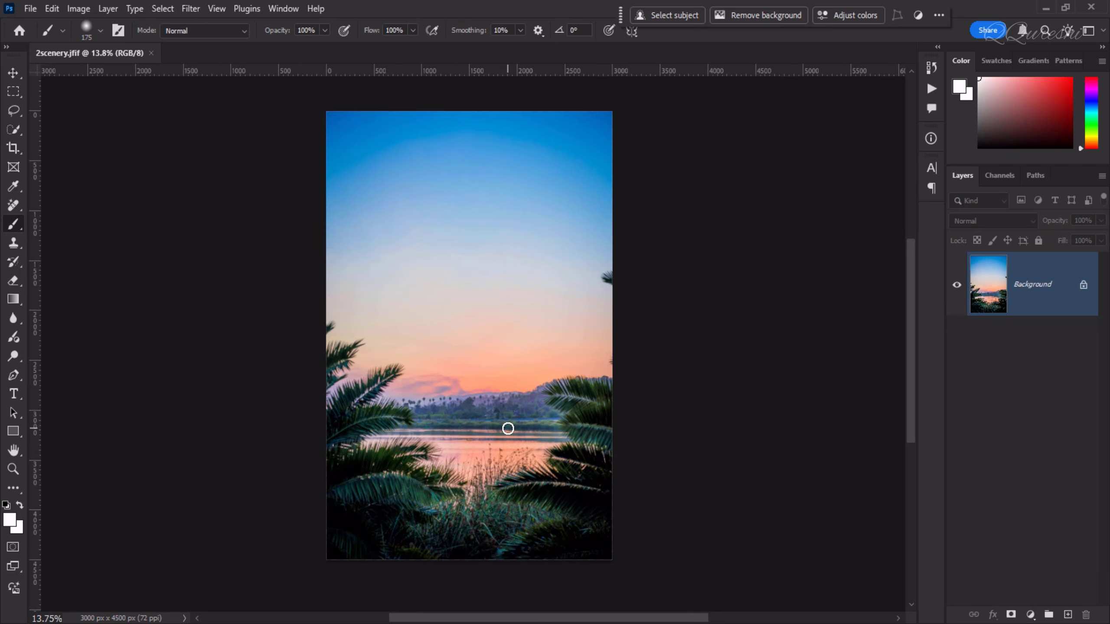
{"action": "left_click", "coordinate": [30, 9]}
{"action": "left_click", "coordinate": [46, 310]}
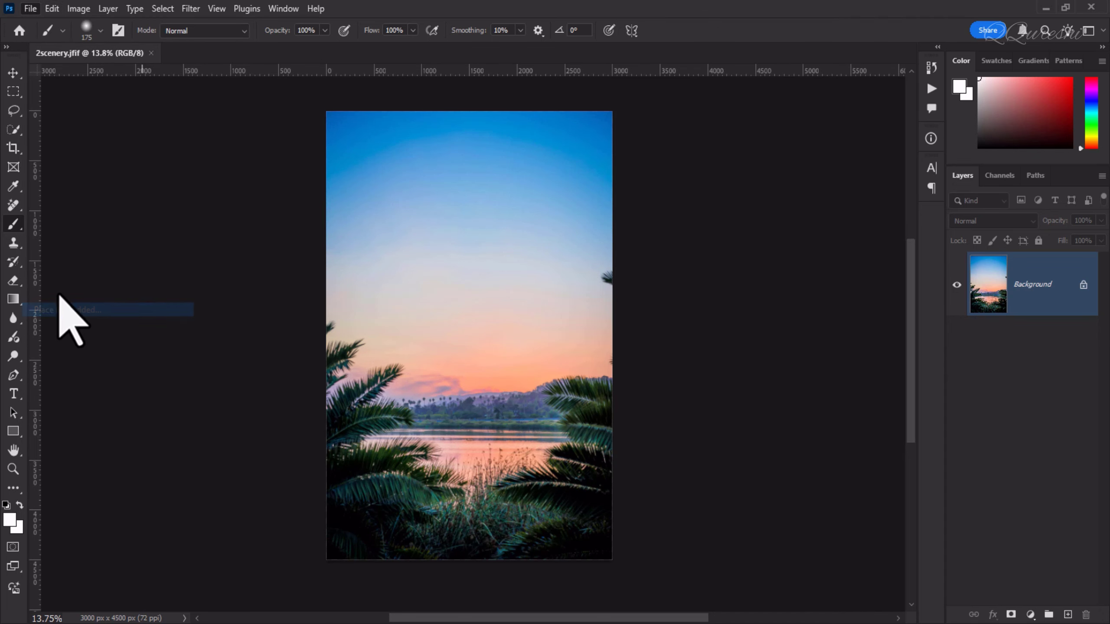
{"action": "left_click", "coordinate": [253, 252]}
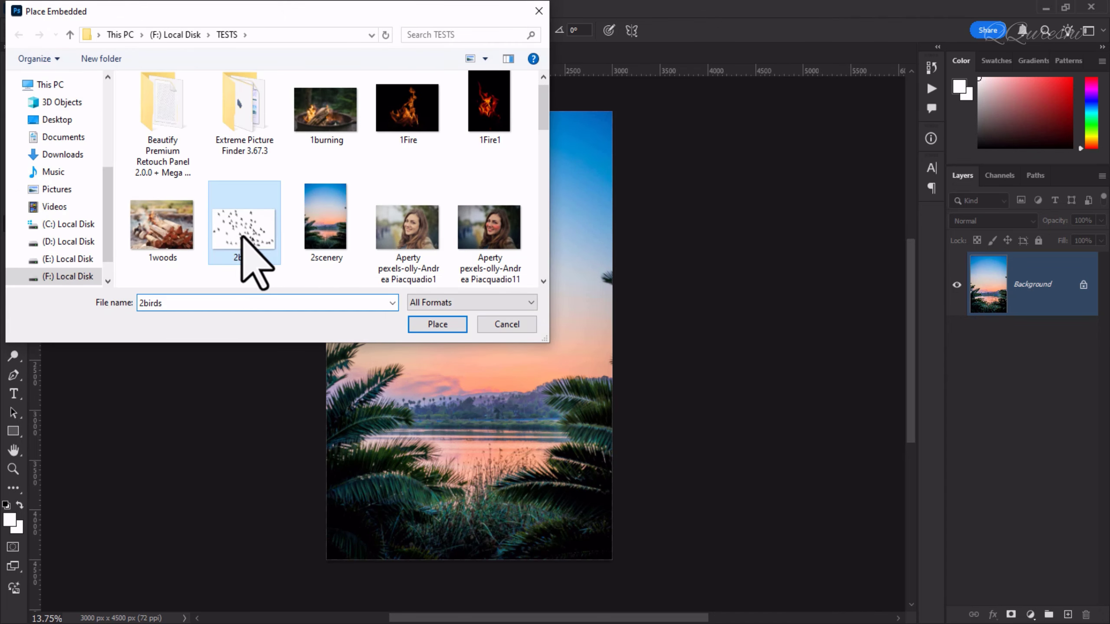
{"action": "left_click", "coordinate": [439, 323]}
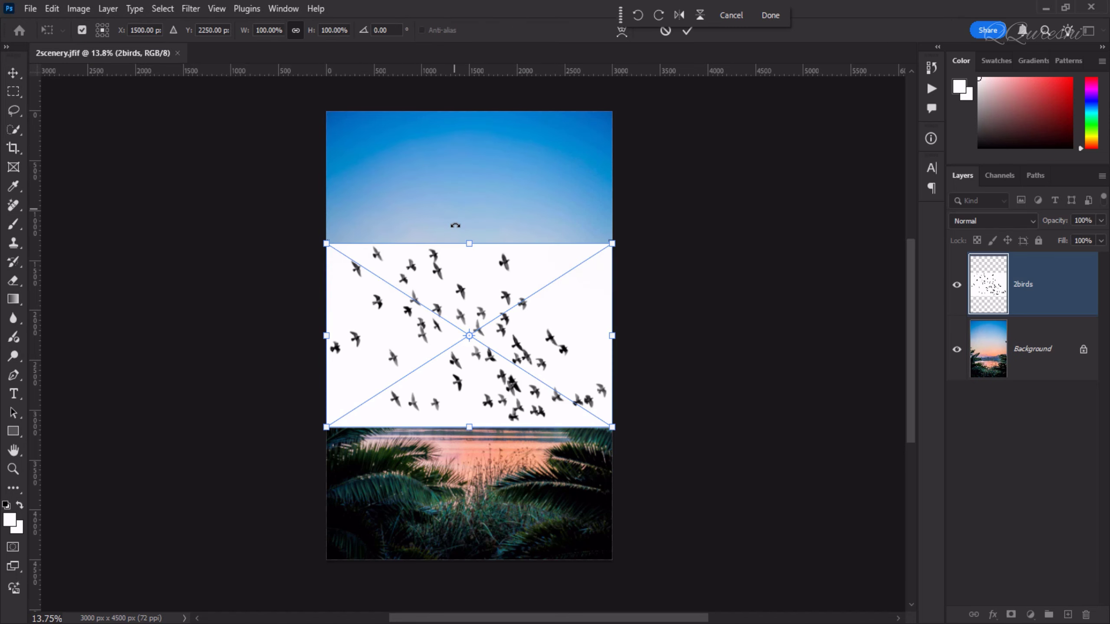
{"action": "mouse_move", "coordinate": [482, 294]}
{"action": "left_mouse_down"}
{"action": "mouse_move", "coordinate": [495, 273]}
{"action": "mouse_move", "coordinate": [488, 192]}
{"action": "left_mouse_up"}
{"action": "key", "text": "Return"}
Step: Rasterize the 2birds layer and set its blend mode to Multiply to hide the white background
{"action": "right_click", "coordinate": [1044, 289]}
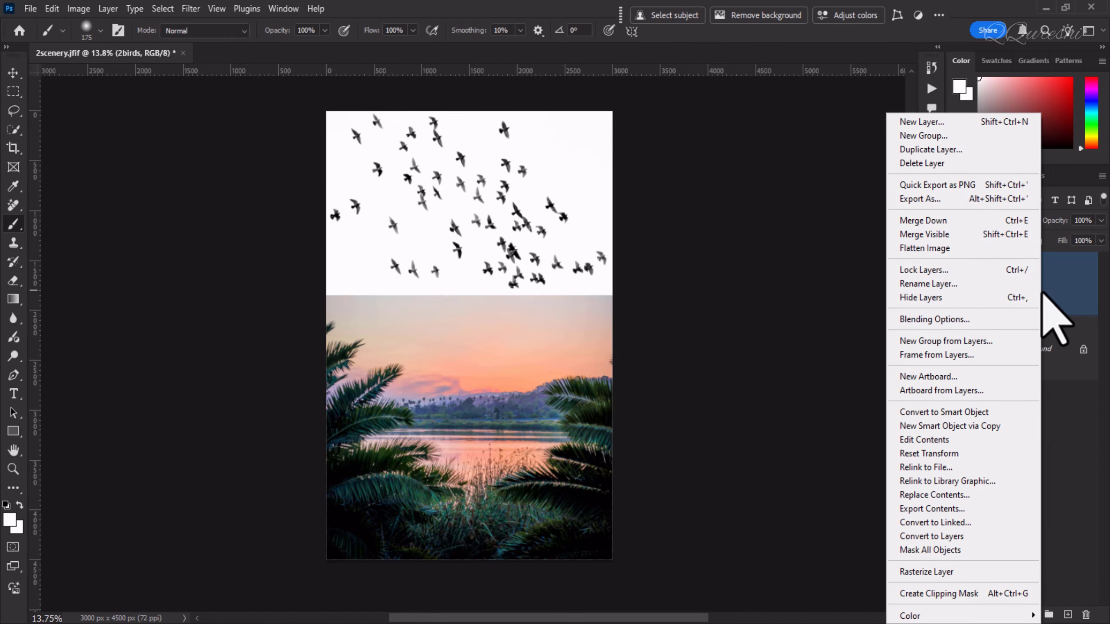
{"action": "left_click", "coordinate": [979, 572]}
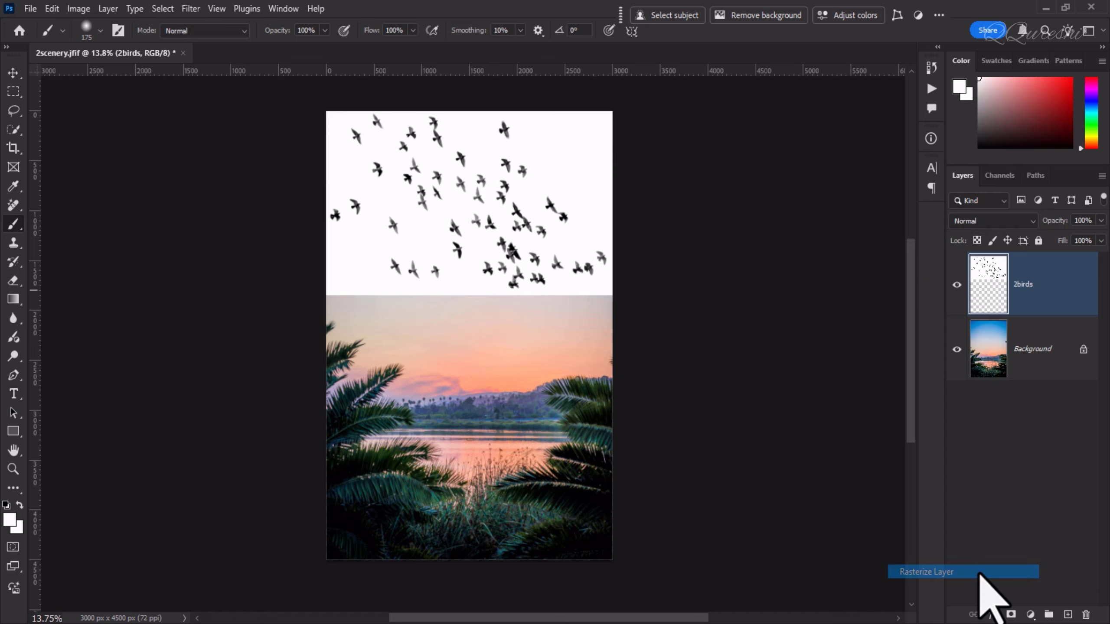
{"action": "key", "text": "alt+shift+m"}
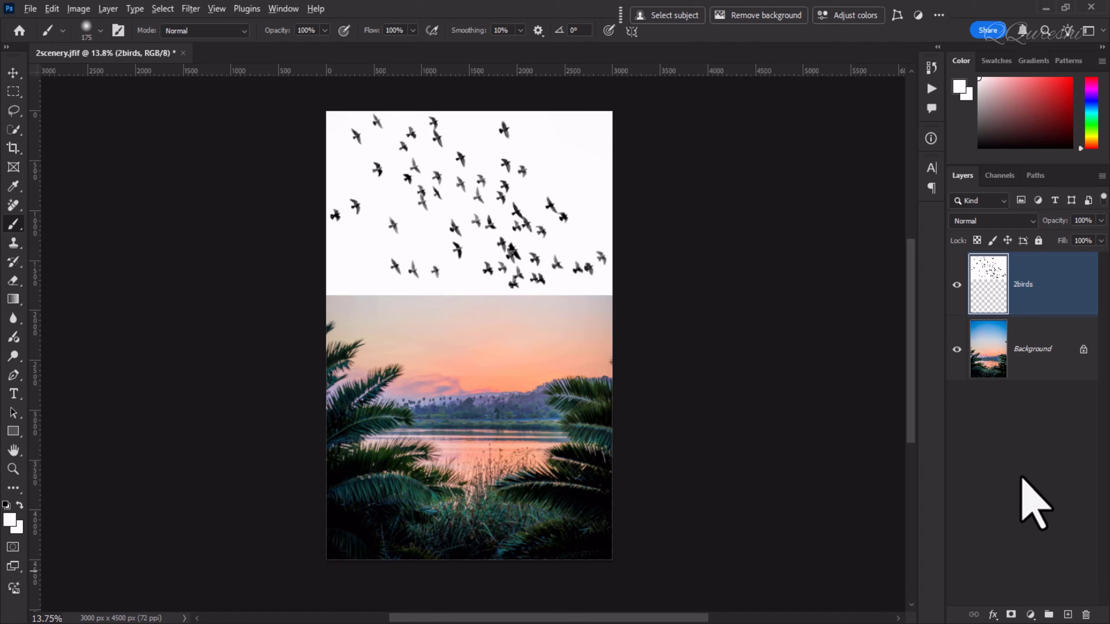
{"action": "key", "text": "alt+shift+m"}
{"action": "key", "text": "v"}
{"action": "key", "text": "alt+shift+m"}
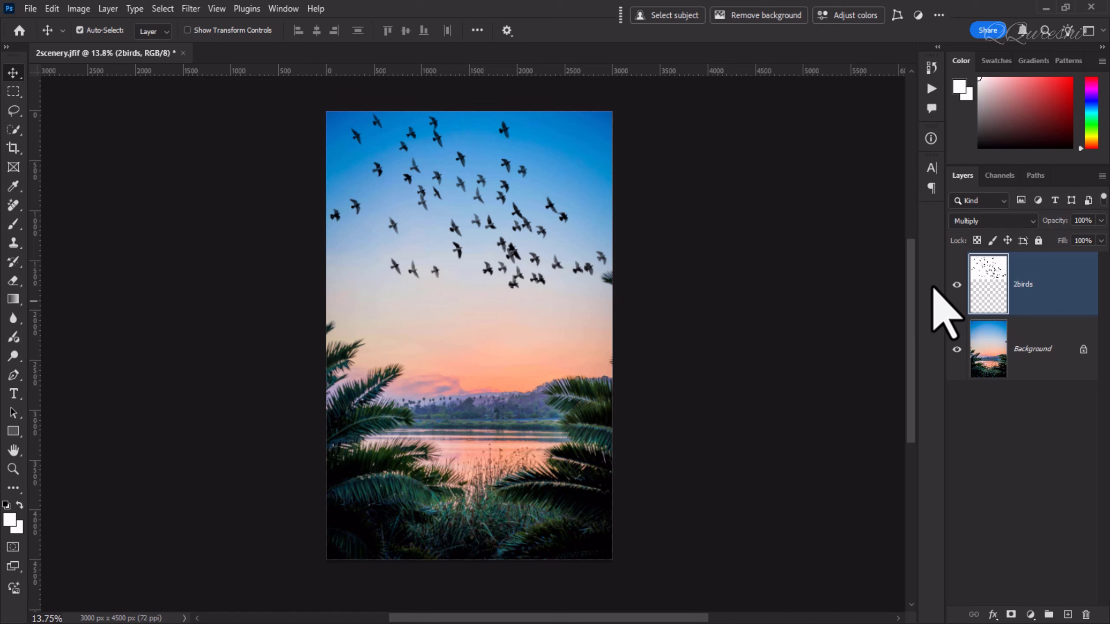
Step: Darken the birds with a Levels adjustment on the 2birds layer, setting the midtone input level to 0.55
{"action": "key", "text": "ctrl+l"}
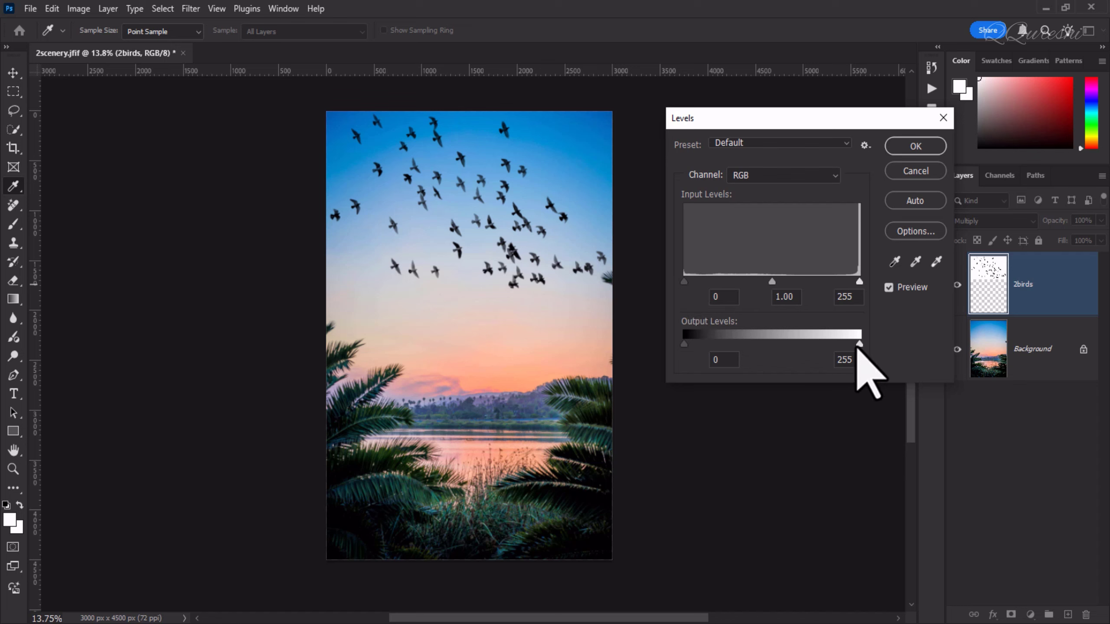
{"action": "mouse_move", "coordinate": [857, 344]}
{"action": "left_mouse_down"}
{"action": "mouse_move", "coordinate": [843, 344]}
{"action": "mouse_move", "coordinate": [870, 345]}
{"action": "left_mouse_up"}
{"action": "left_click_drag", "start_coordinate": [773, 283], "coordinate": [805, 284]}
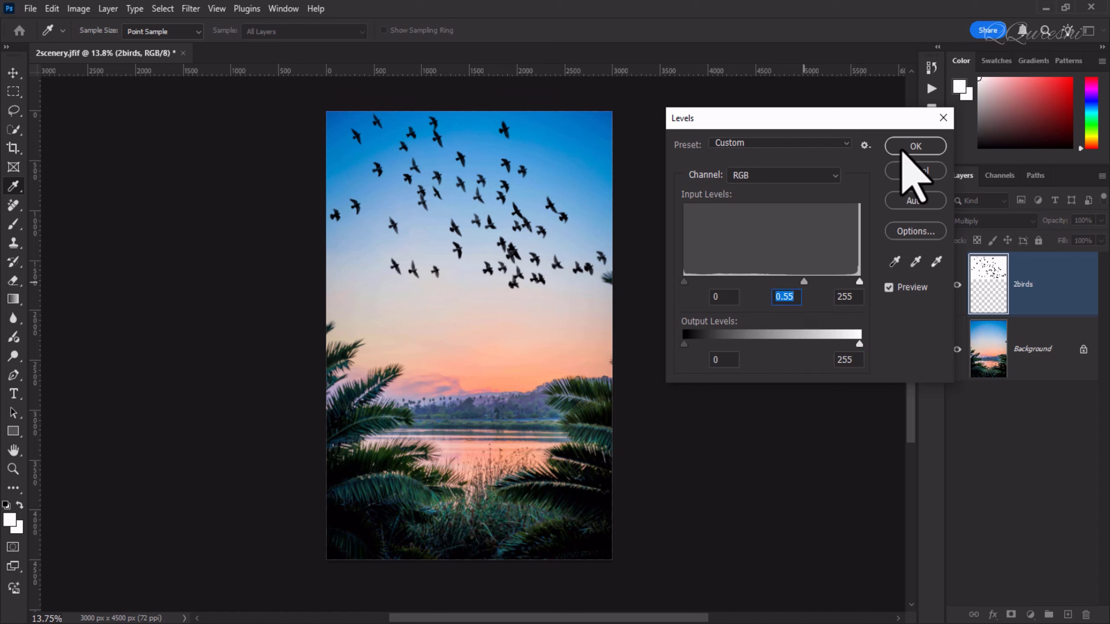
{"action": "left_click", "coordinate": [903, 148]}
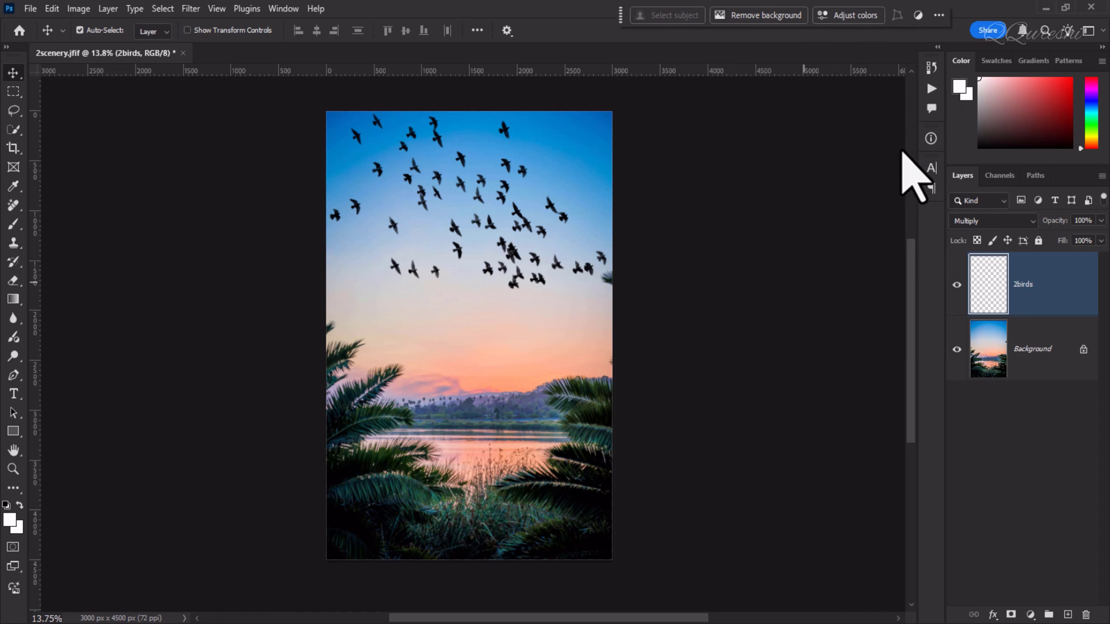